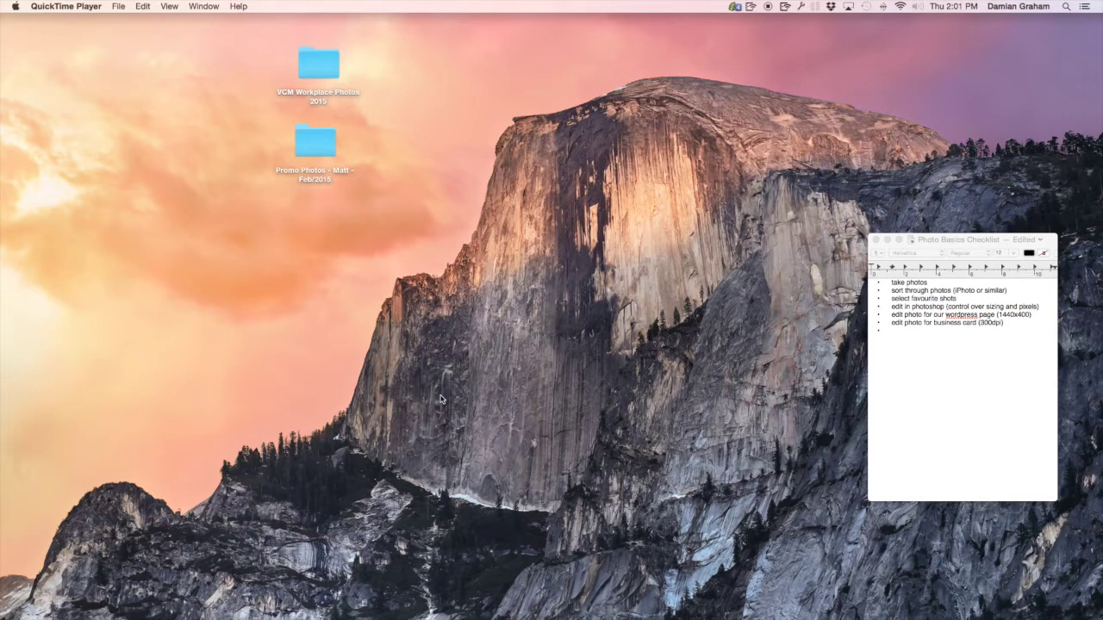
# Step: Switch to Safari and read the introduction of the "Making great images" course page below the studio photo
pyautogui.moveTo(332, 615)
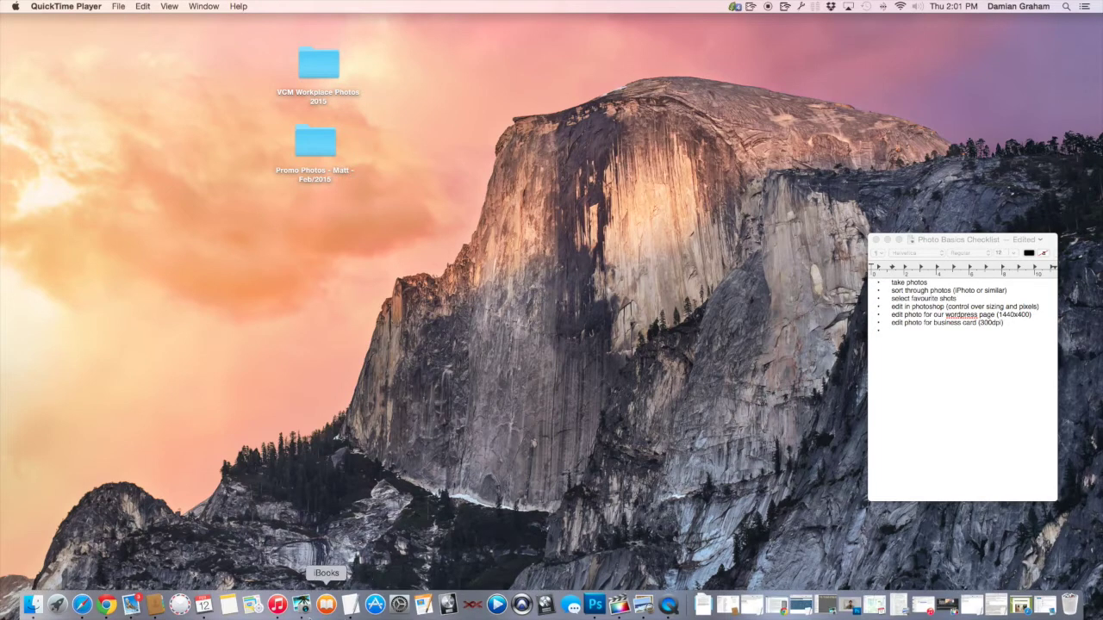
pyautogui.click(82, 605)
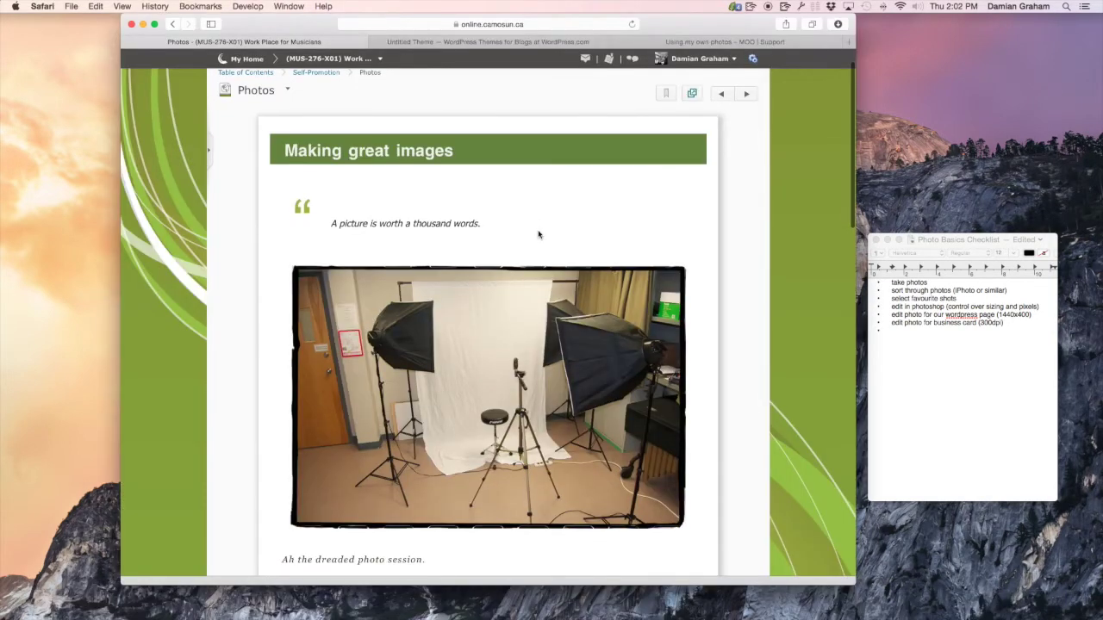
pyautogui.scroll(-3, 250, 290)
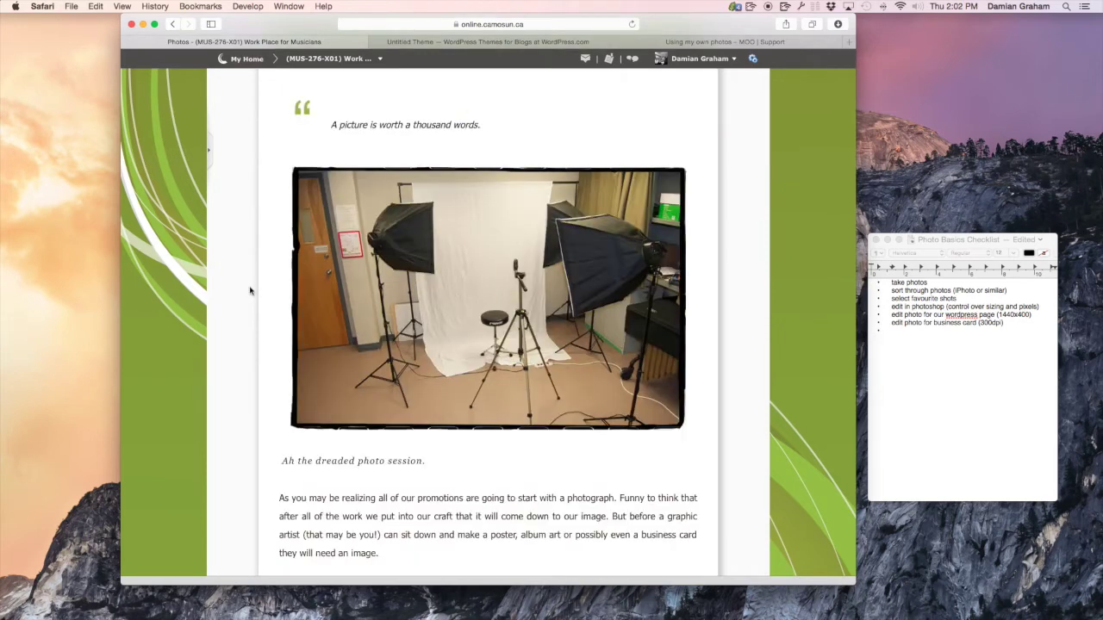
pyautogui.scroll(-2, 249, 291)
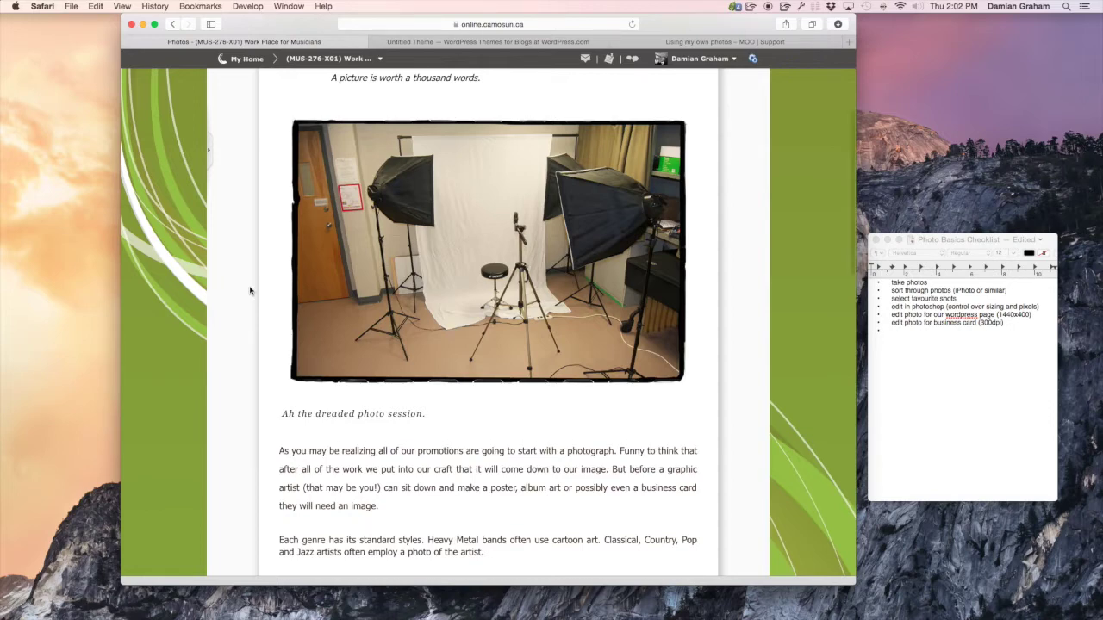
pyautogui.scroll(-6, 250, 290)
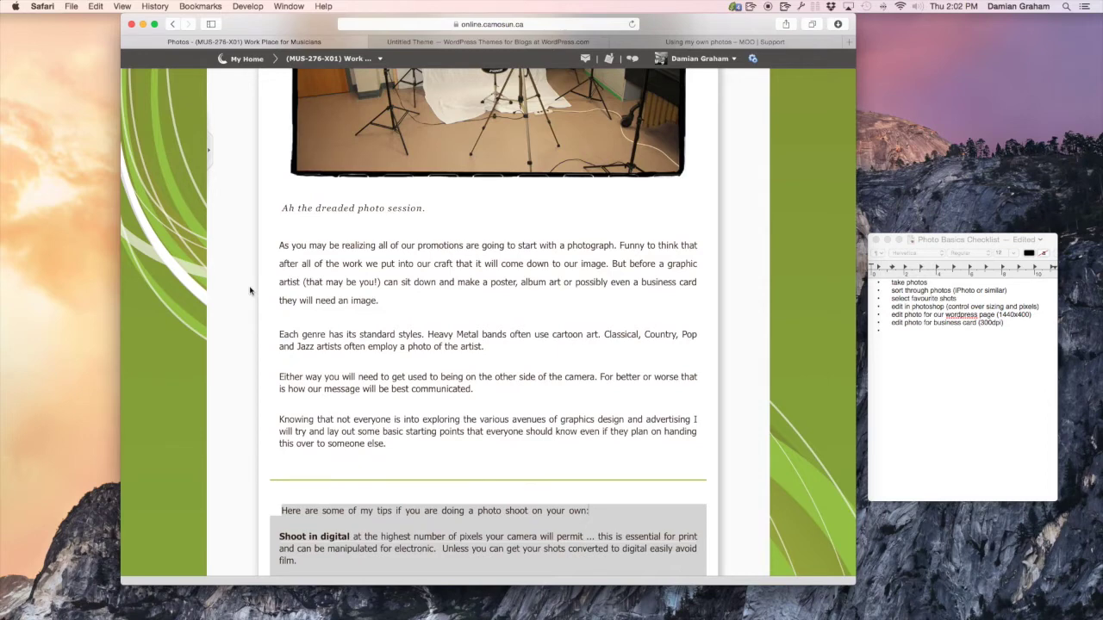
pyautogui.scroll(-2, 260, 343)
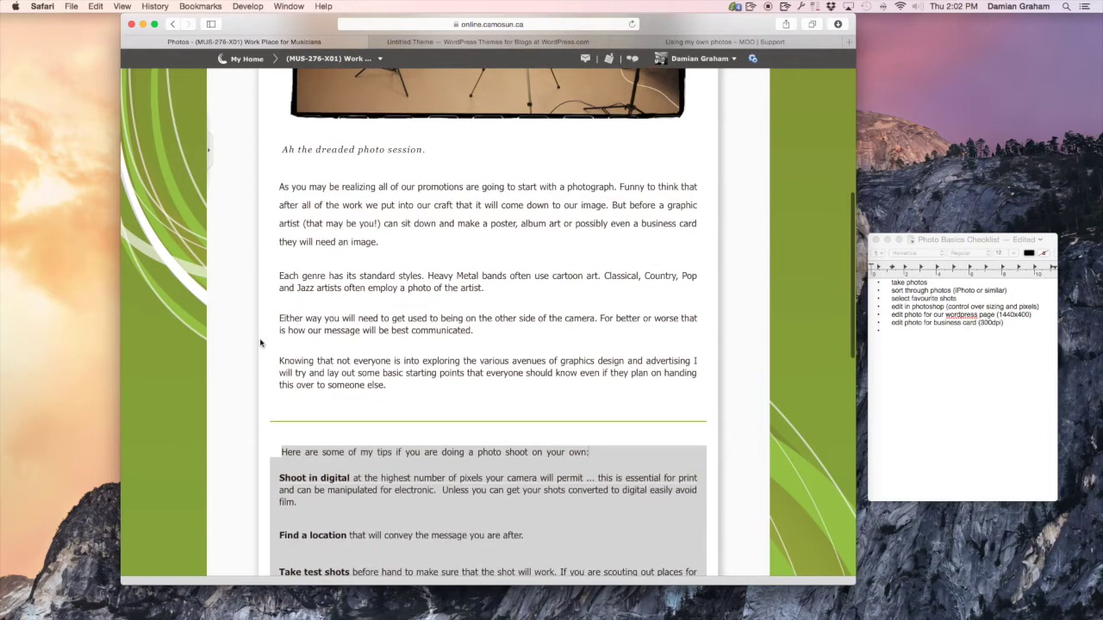
pyautogui.scroll(3, 261, 343)
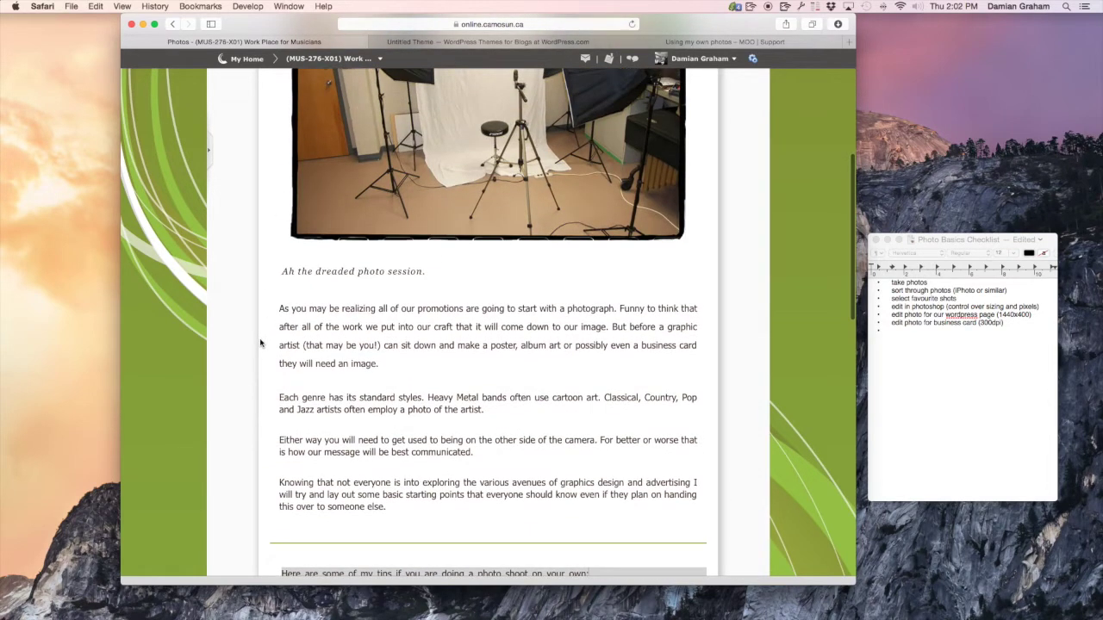
pyautogui.scroll(3, 260, 343)
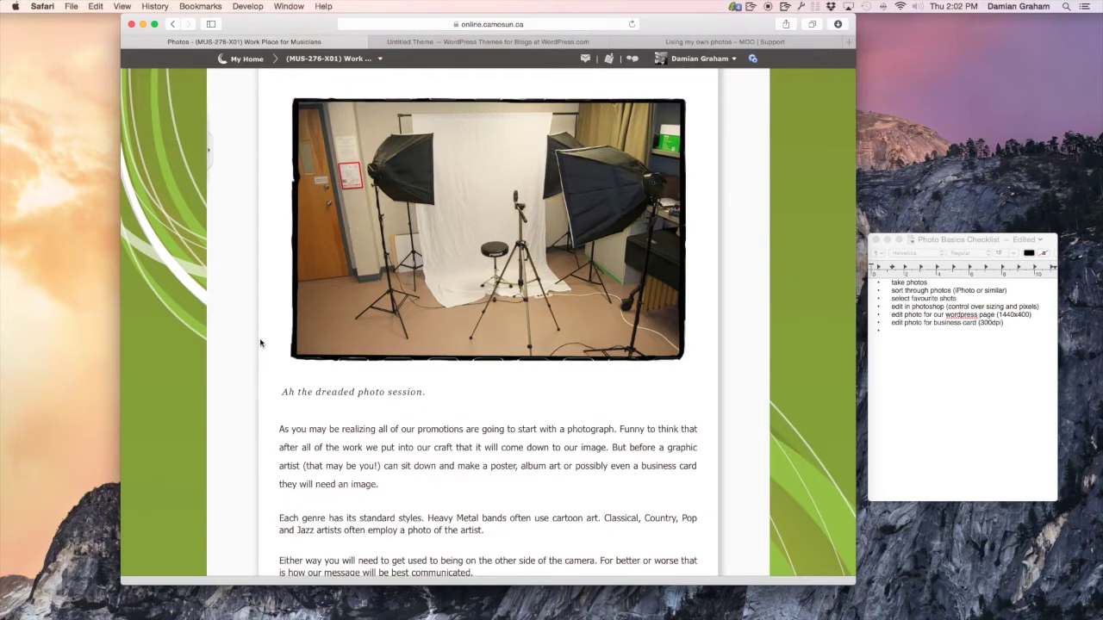
pyautogui.scroll(-5, 260, 343)
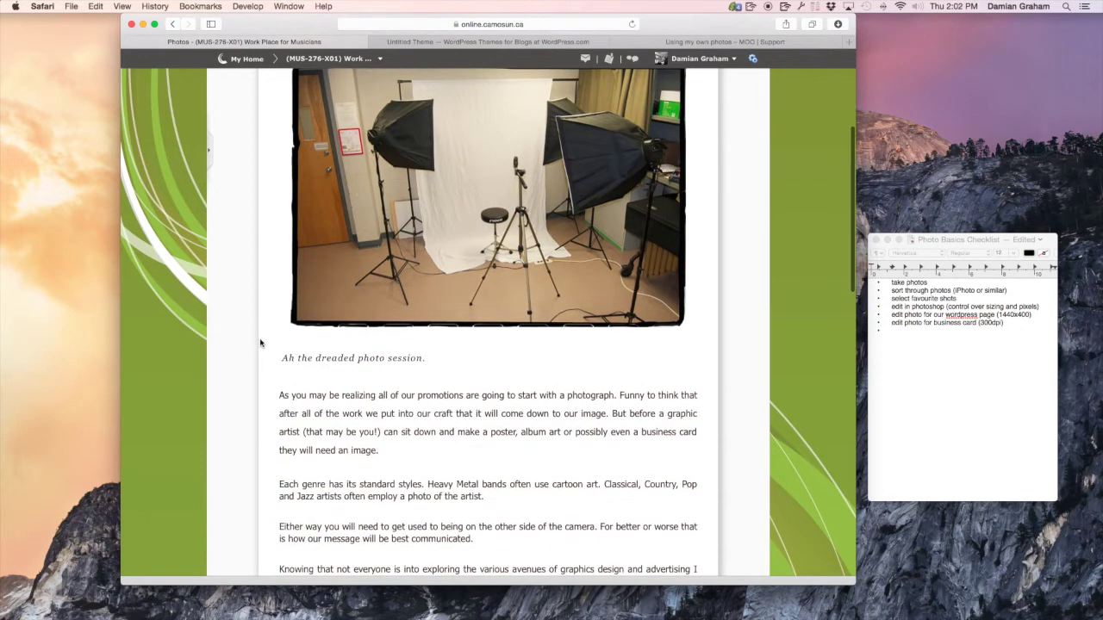
# Step: Read the tips for doing your own photo shoot, highlighting "Take a lot of photos" in the list
pyautogui.scroll(-7, 260, 343)
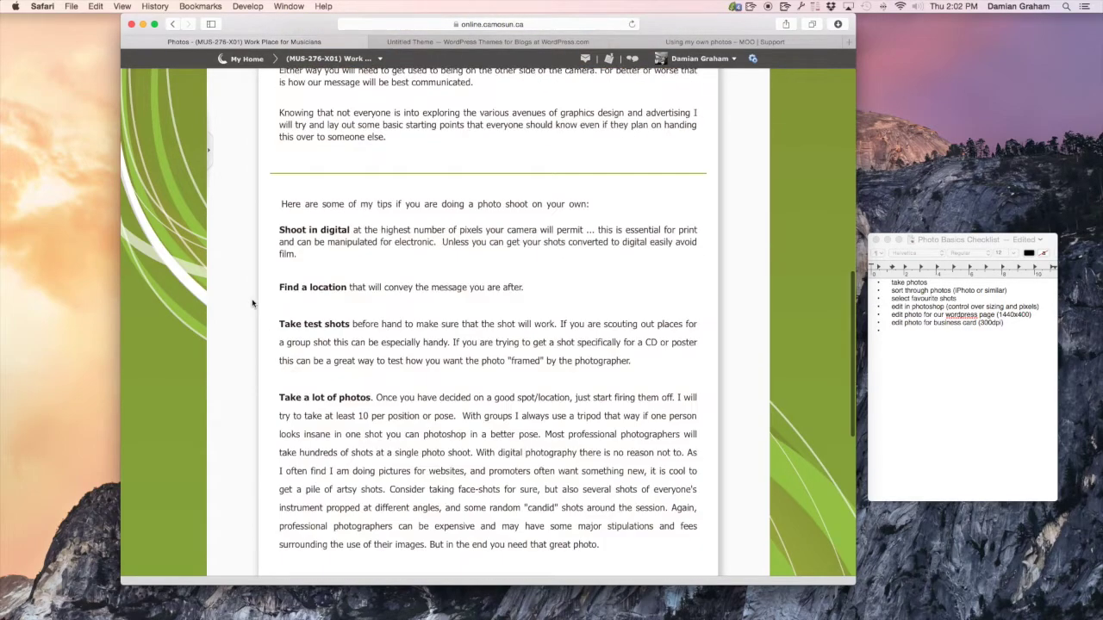
pyautogui.scroll(-1, 313, 262)
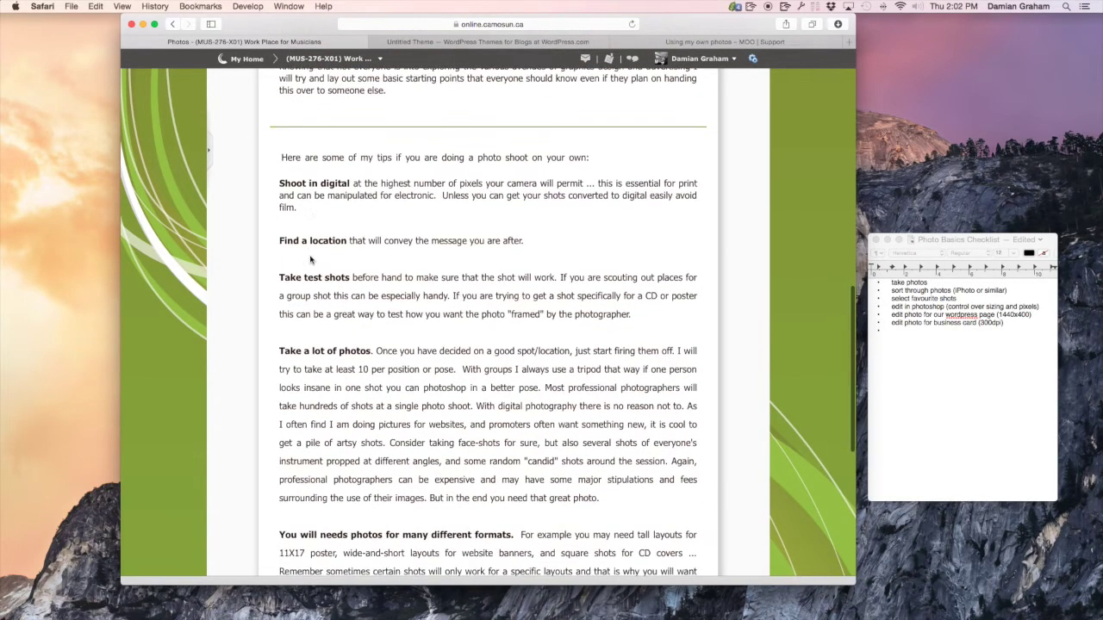
pyautogui.scroll(-1, 337, 296)
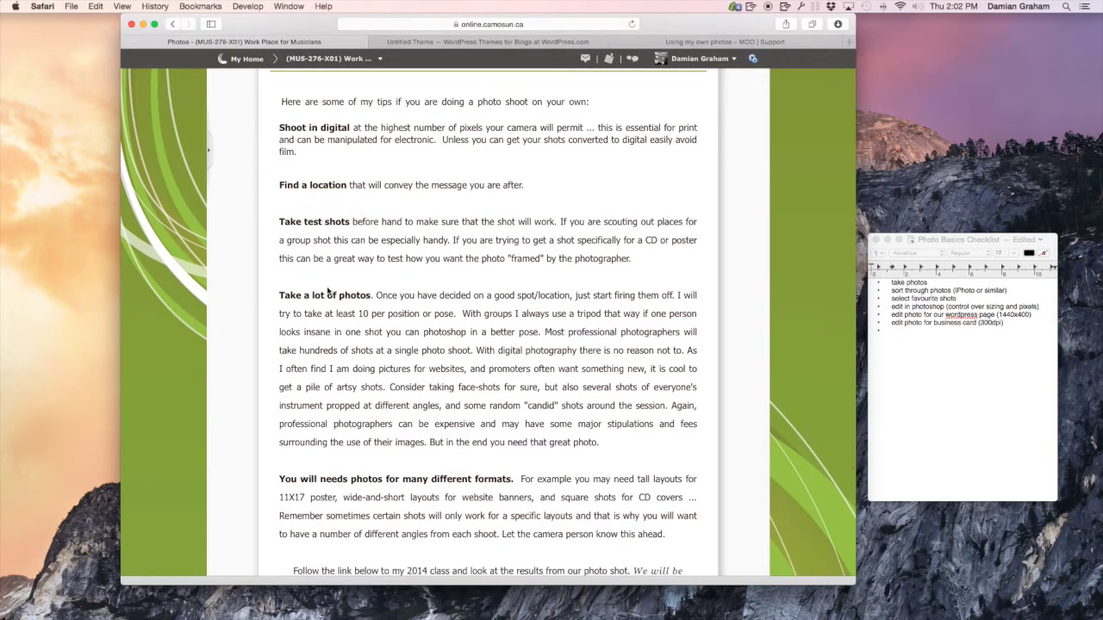
pyautogui.scroll(-1, 331, 290)
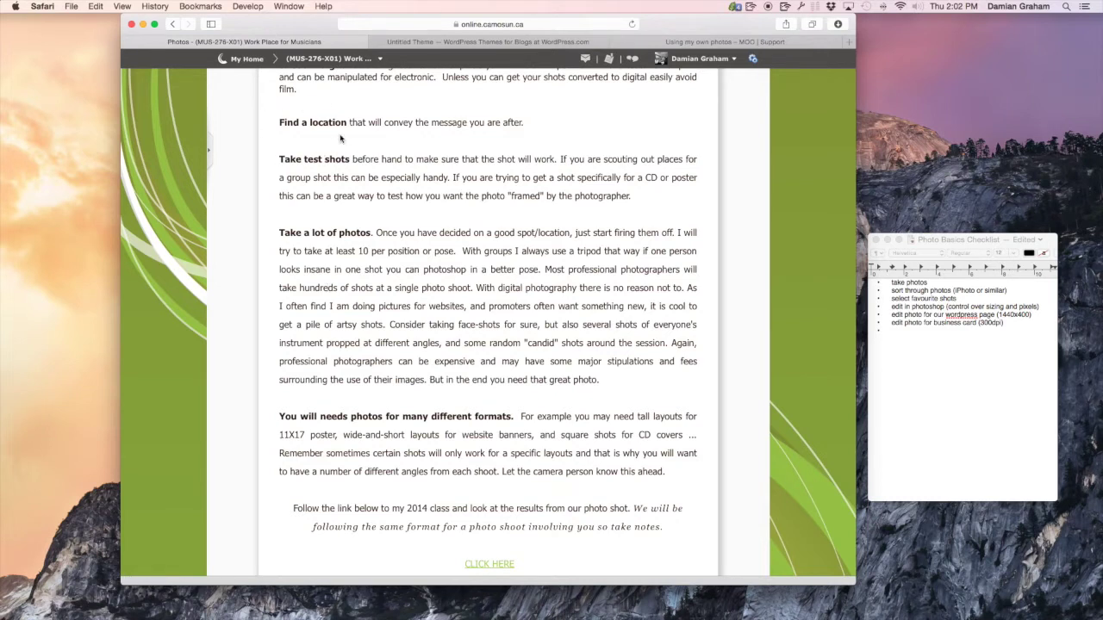
pyautogui.scroll(-1, 340, 138)
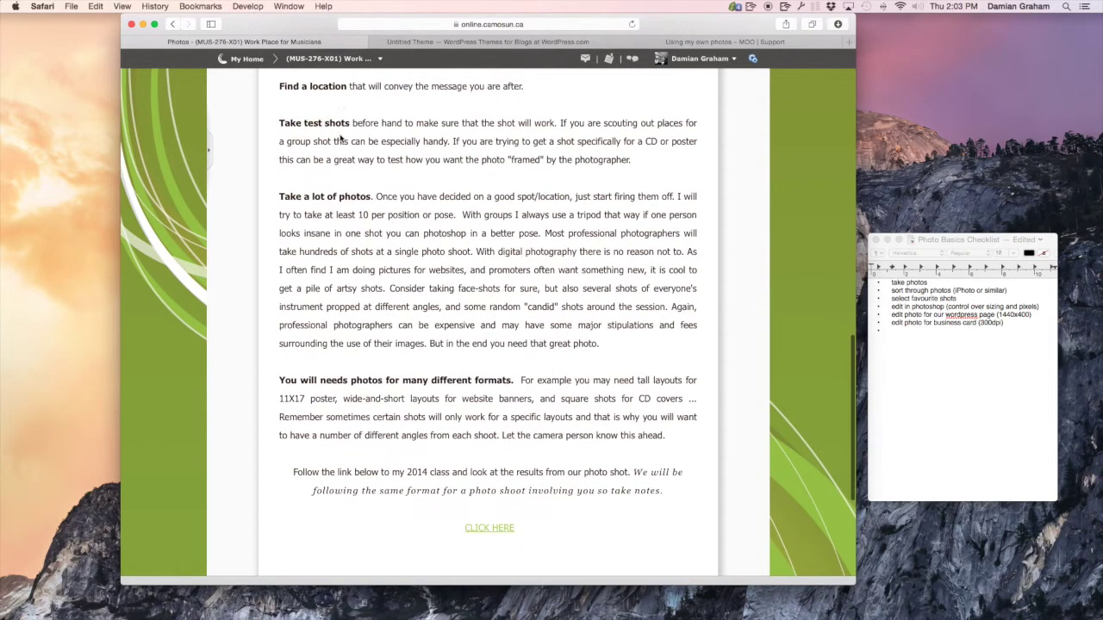
pyautogui.moveTo(274, 198); pyautogui.dragTo(373, 196)
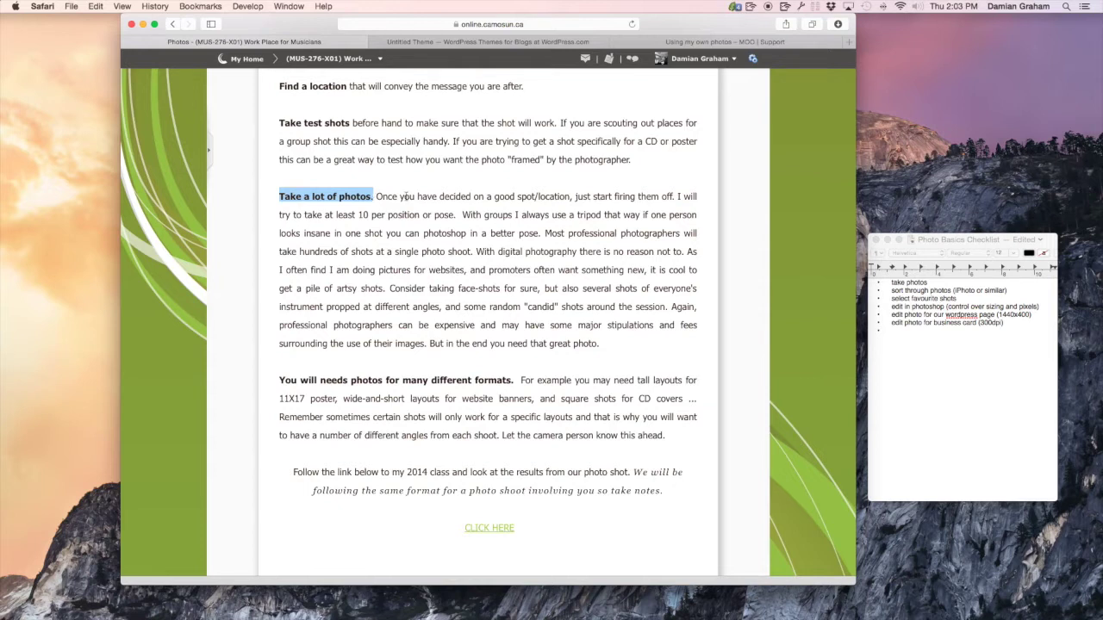
pyautogui.click(406, 197)
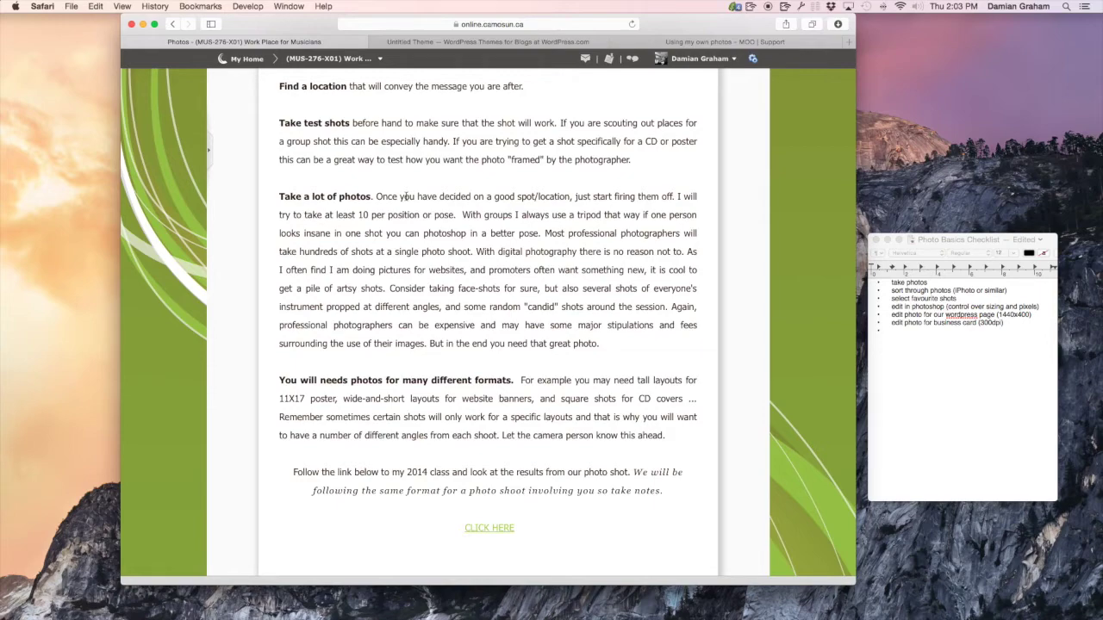
# Step: Read the tip on needing photos for many different formats, highlighting its paragraph, and minimize the browser window
pyautogui.scroll(-5, 406, 197)
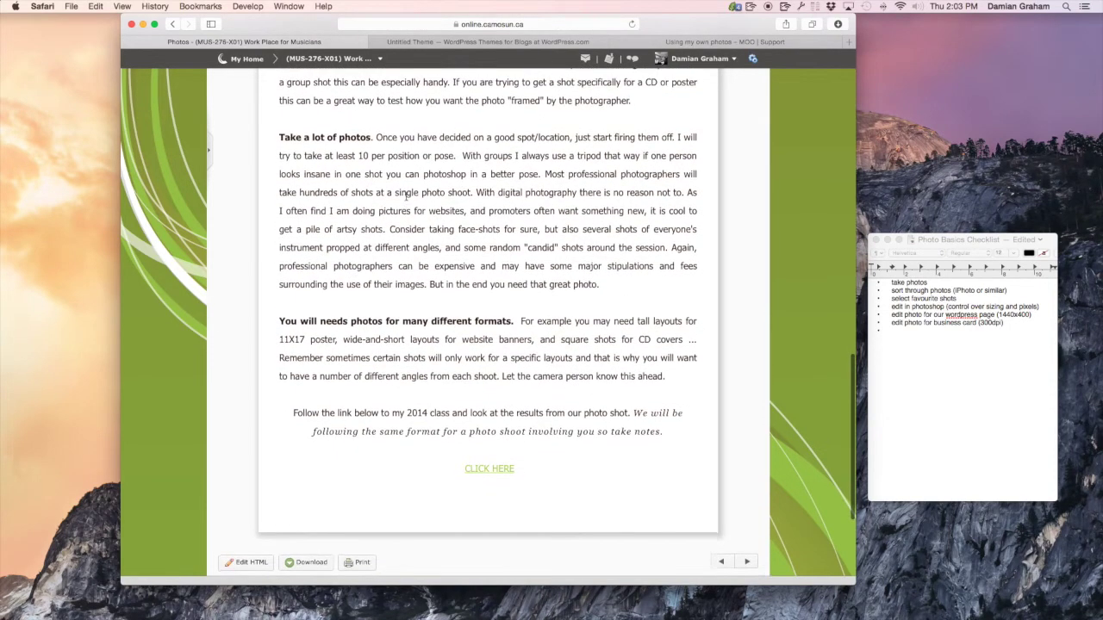
pyautogui.scroll(-2, 406, 200)
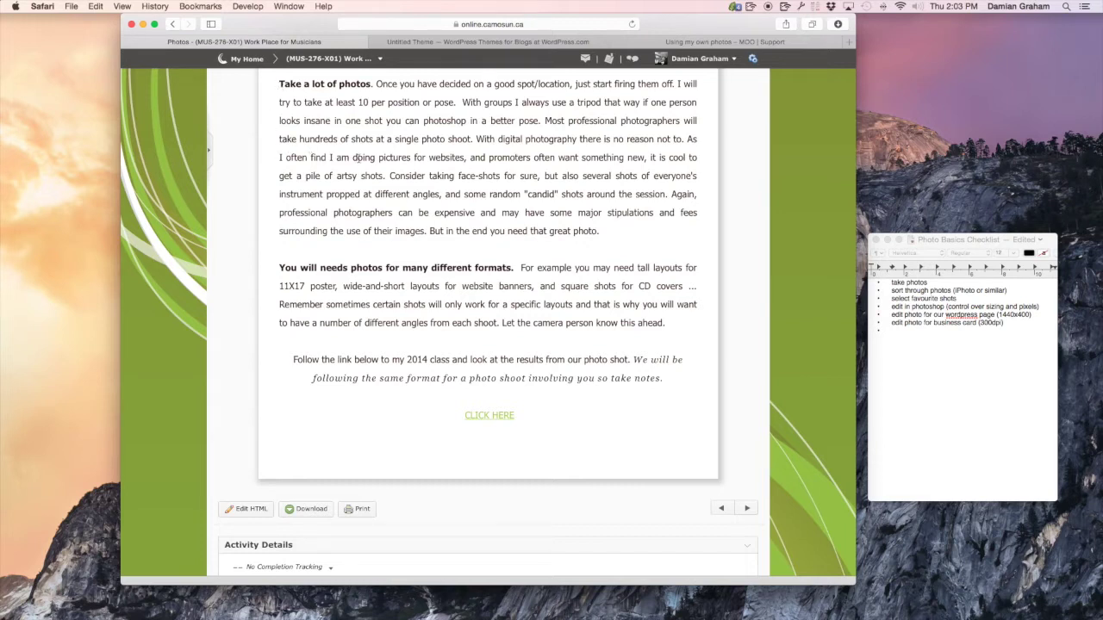
pyautogui.scroll(-3, 366, 231)
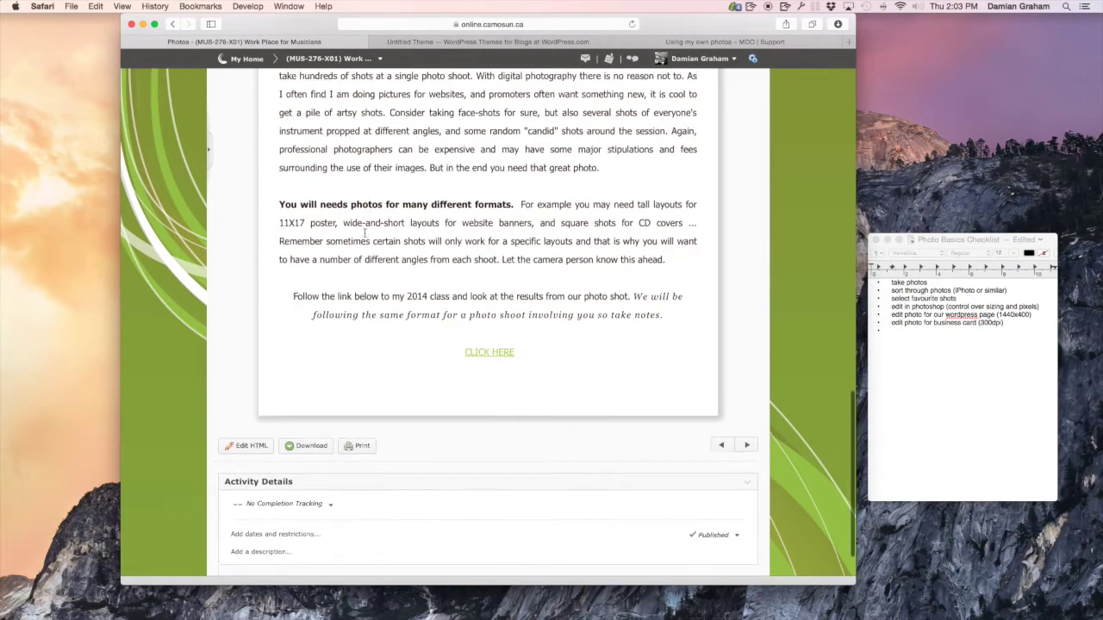
pyautogui.scroll(-2, 366, 233)
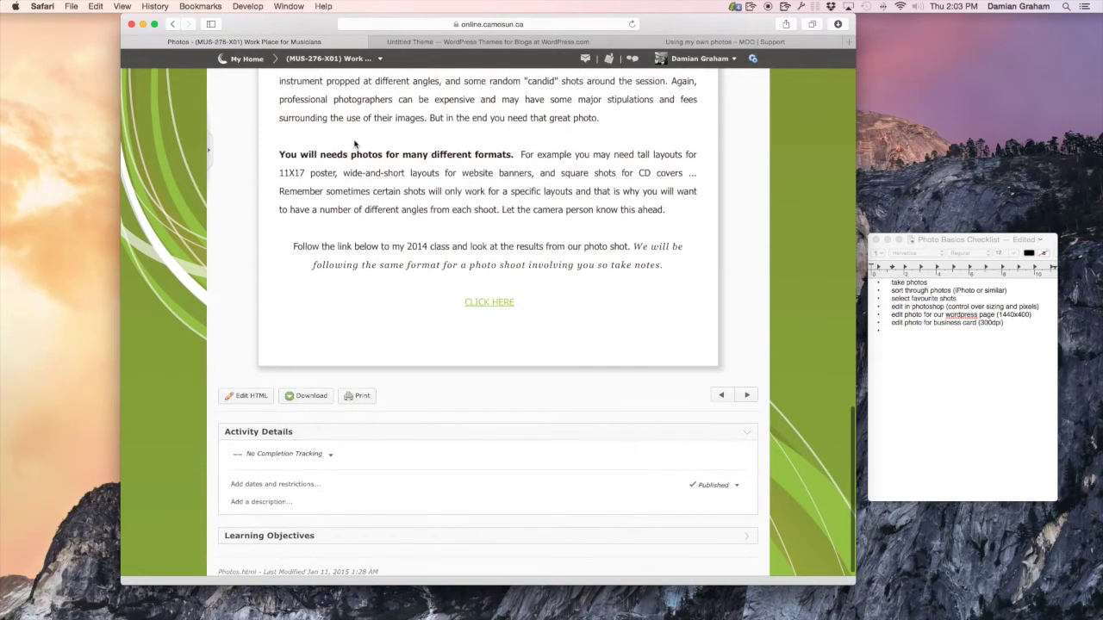
pyautogui.moveTo(278, 155); pyautogui.dragTo(635, 223)
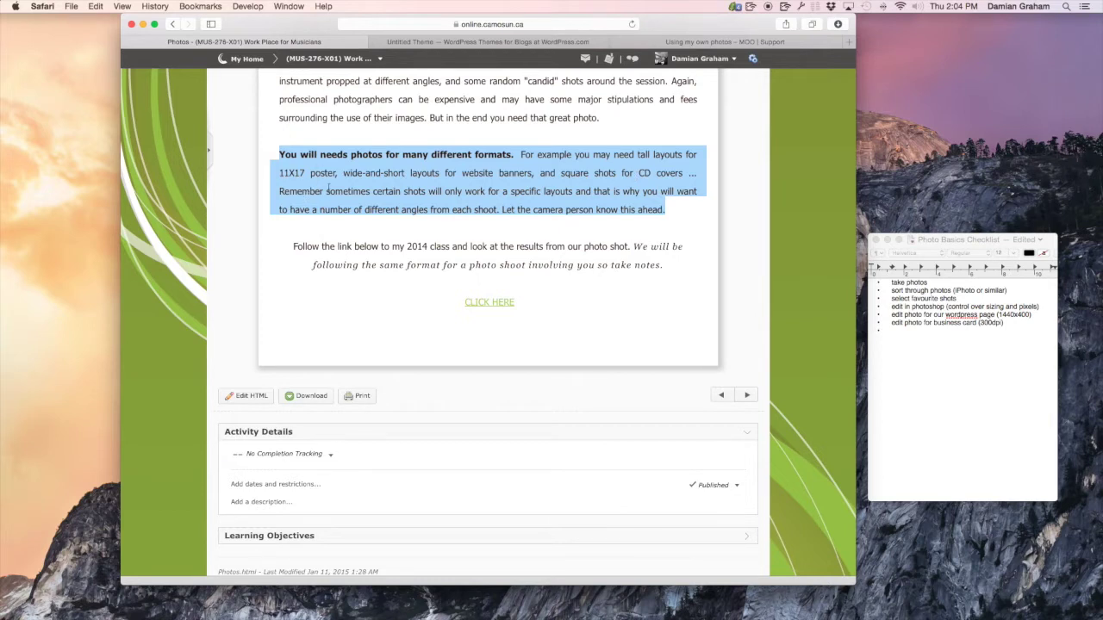
pyautogui.click(314, 235)
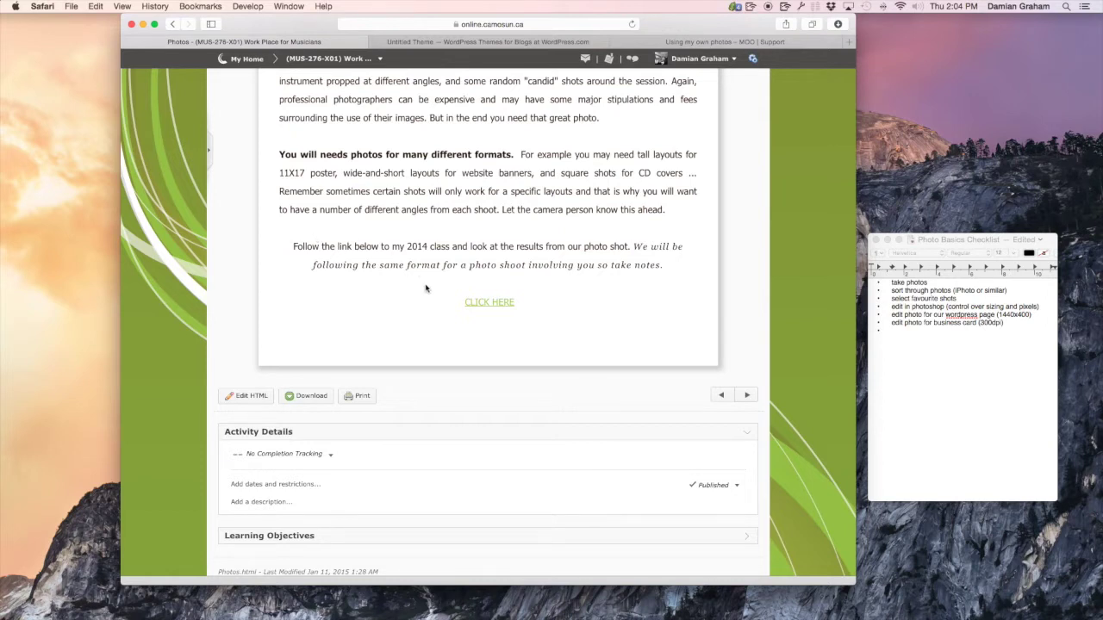
pyautogui.click(487, 293)
pyautogui.click(143, 24)
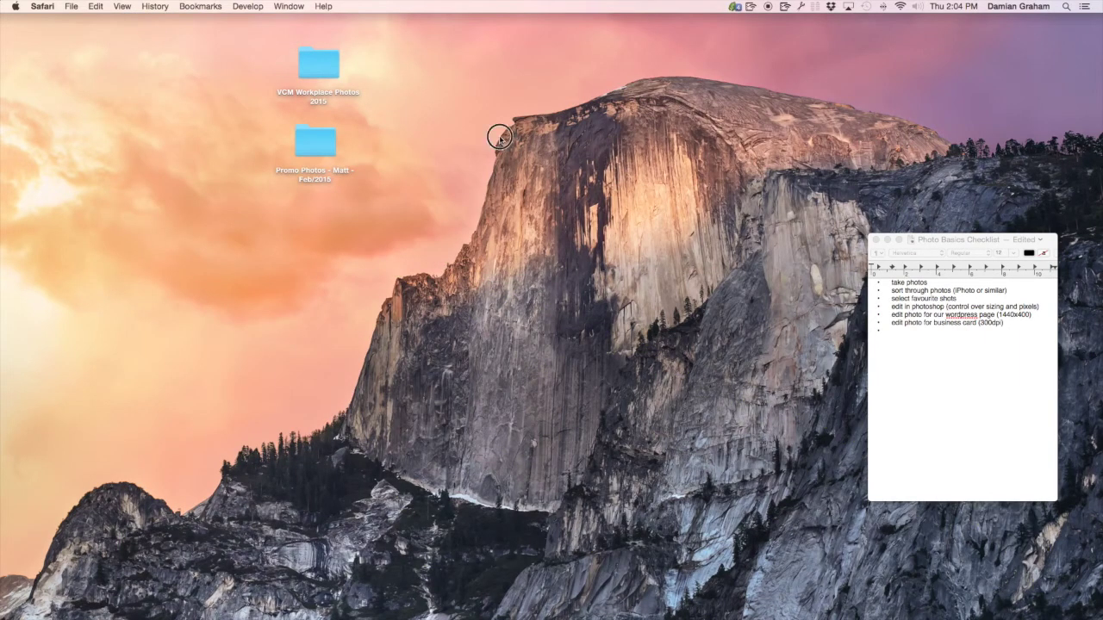
# Step: Separate the VCM Workplace Photos 2015 folder from the promo photos folder on the desktop and open it
pyautogui.moveTo(328, 67); pyautogui.dragTo(172, 144)
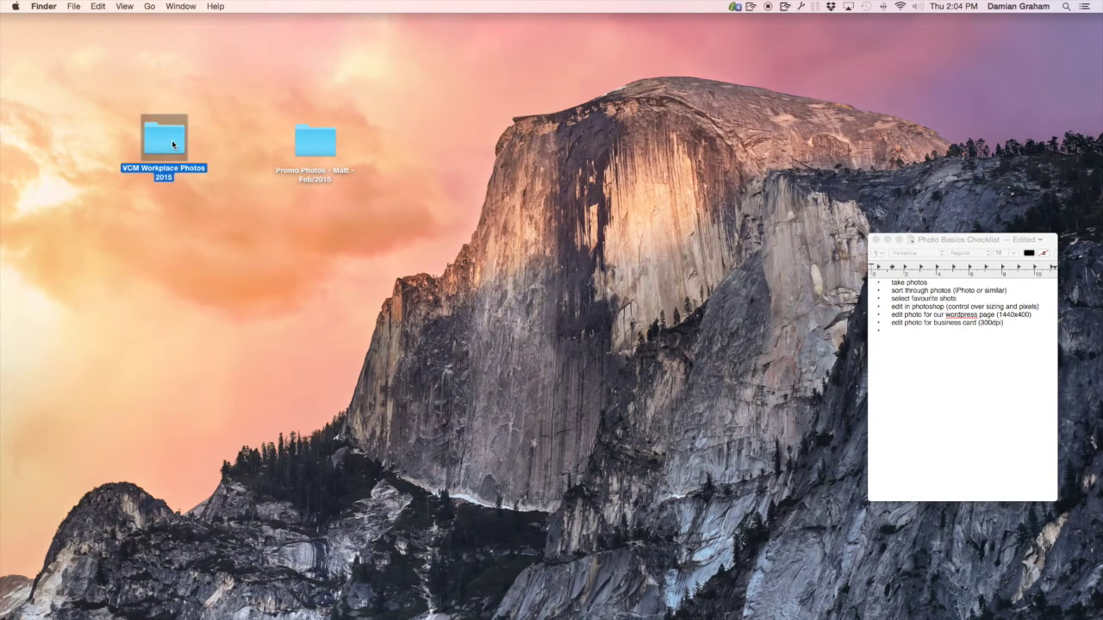
pyautogui.doubleClick(173, 145)
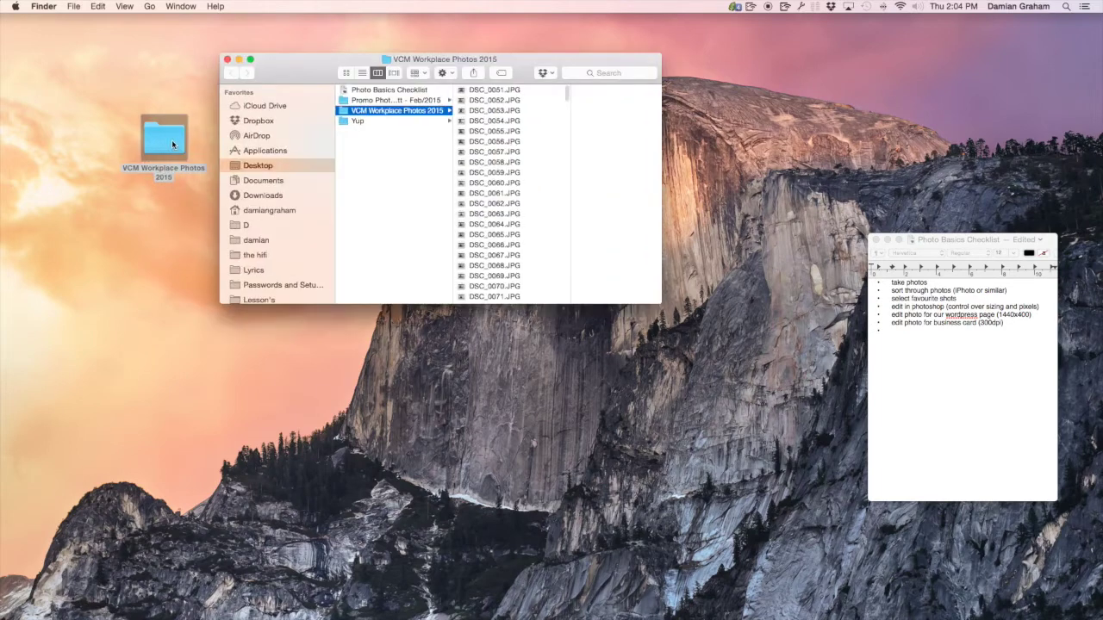
# Step: Preview sample photos such as DSC_0051.JPG, DSC_0126.JPG and DSC_0143.JPG in the VCM Workplace Photos 2015 folder and close its window
pyautogui.click(507, 94)
pyautogui.scroll(-10, 482, 129)
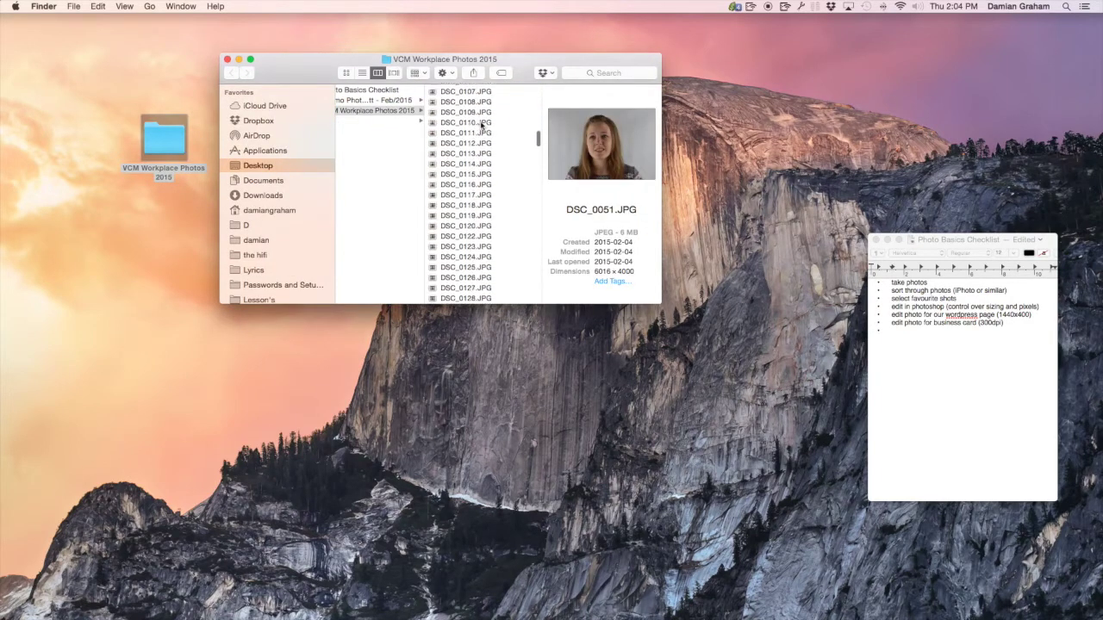
pyautogui.click(485, 229)
pyautogui.scroll(10, 469, 172)
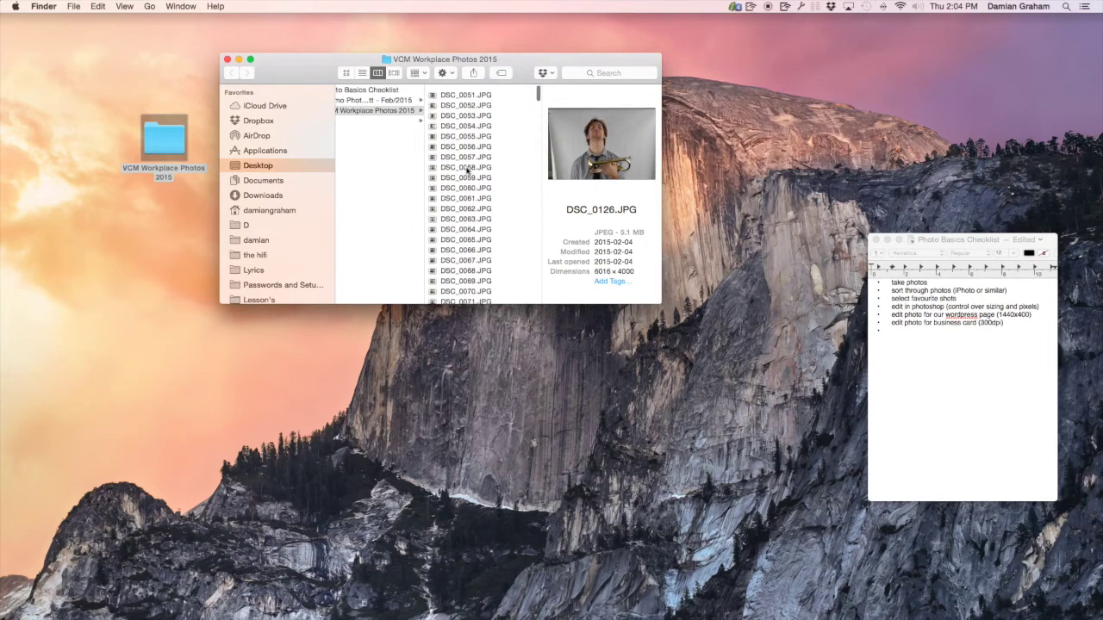
pyautogui.click(469, 91)
pyautogui.scroll(-10, 478, 144)
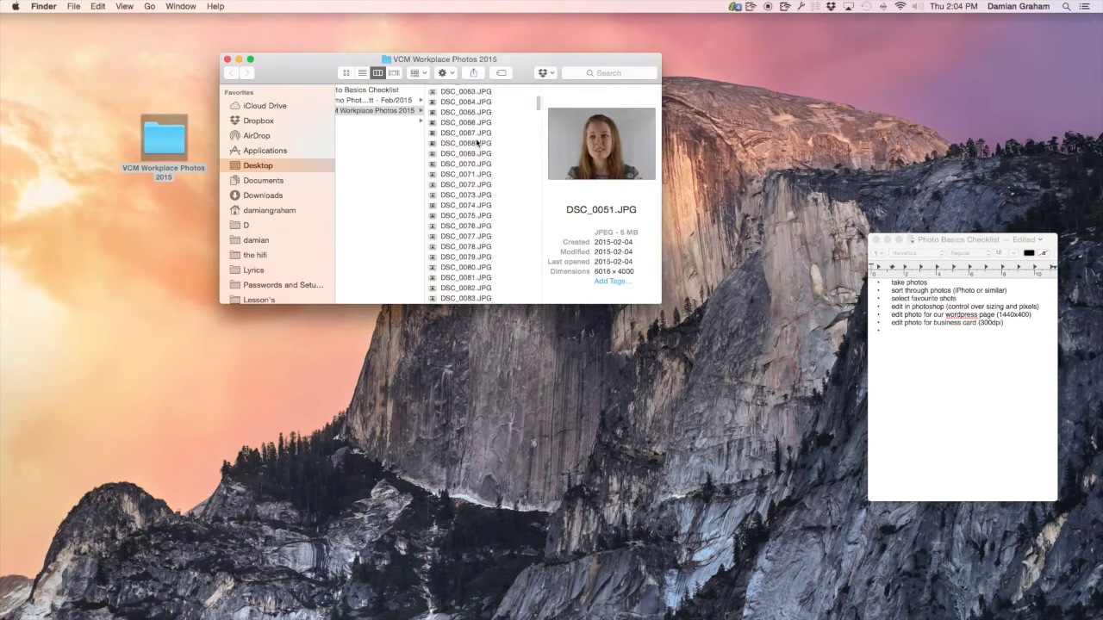
pyautogui.click(476, 145)
pyautogui.scroll(-15, 474, 189)
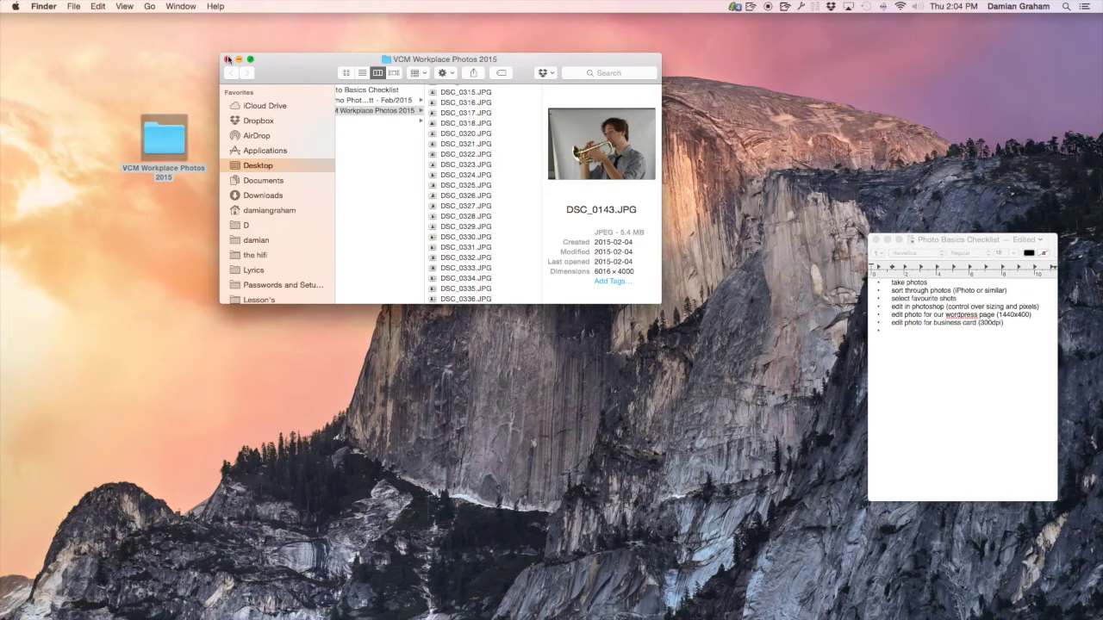
pyautogui.click(227, 59)
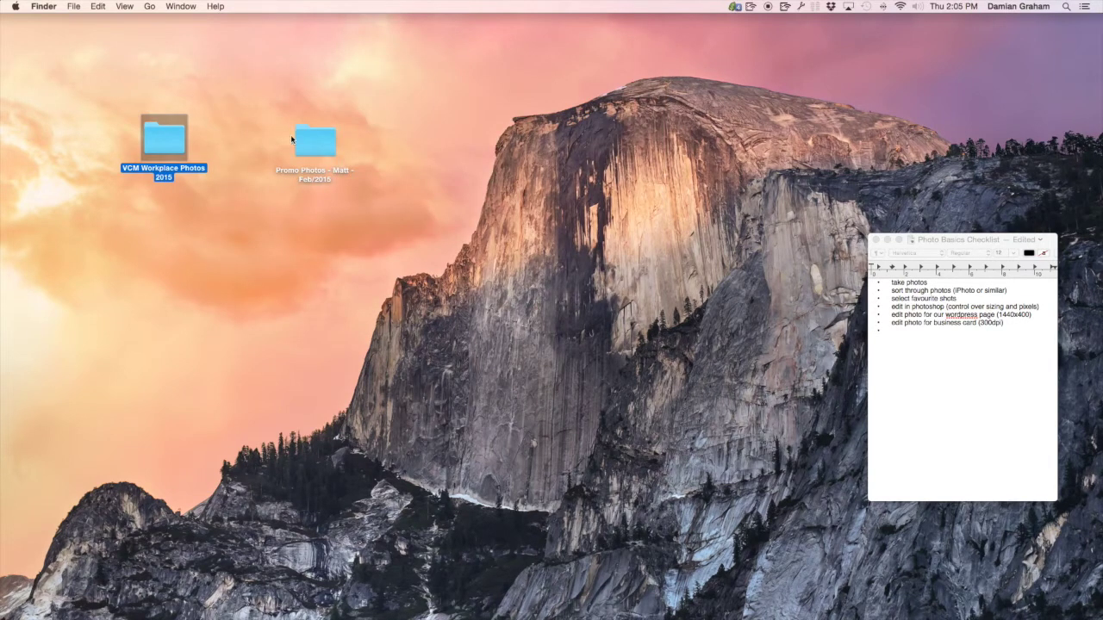
# Step: Move the promo photos folder on the desktop farther away from the VCM Workplace Photos 2015 folder
pyautogui.moveTo(312, 140); pyautogui.dragTo(419, 74)
pyautogui.click(321, 191)
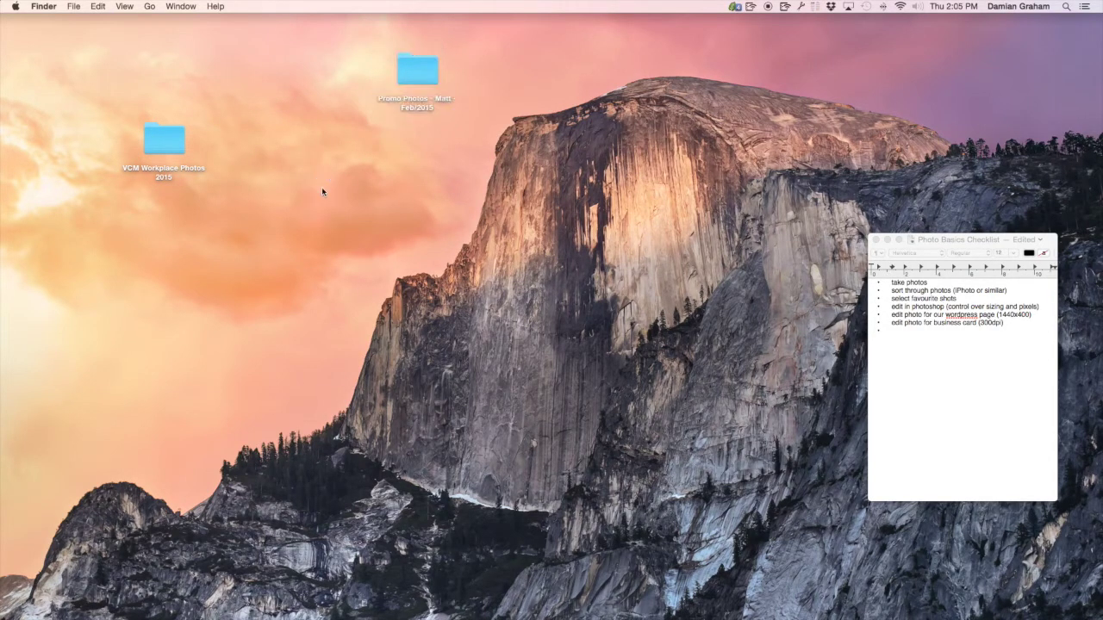
# Step: Open the promo photos folder, check its "Best Of" subfolder, and close the window without renaming anything
pyautogui.doubleClick(419, 79)
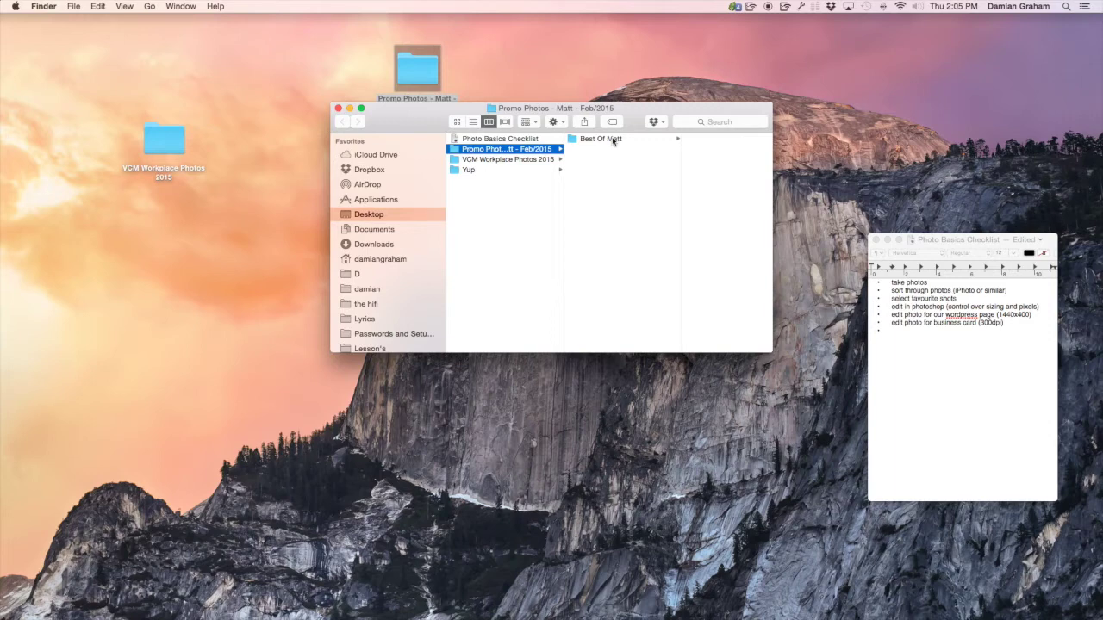
pyautogui.click(613, 141)
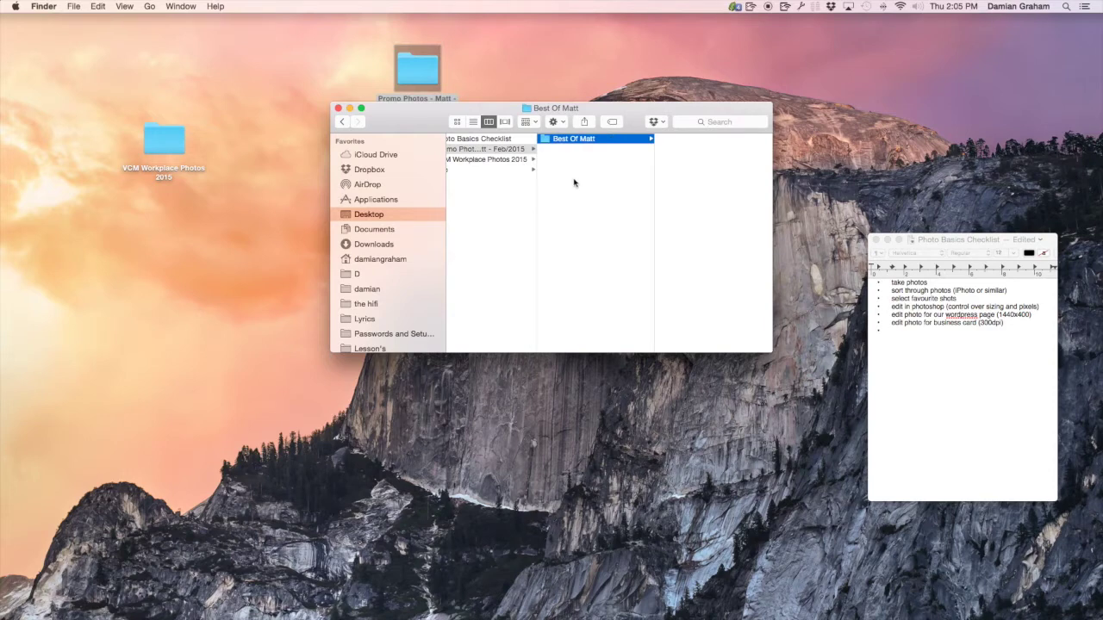
pyautogui.click(498, 150)
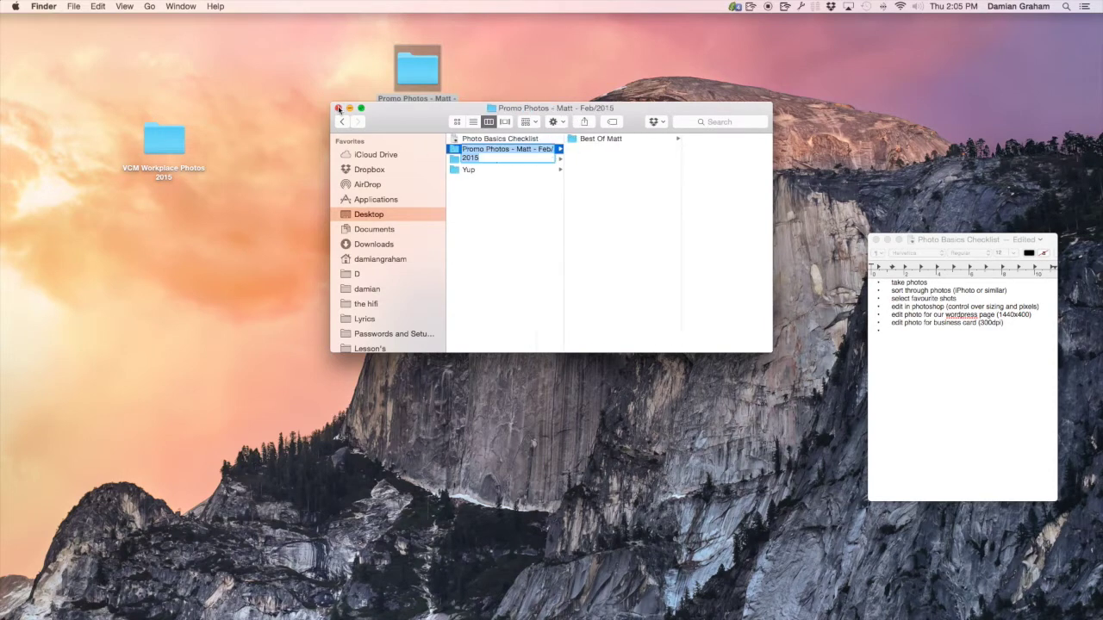
pyautogui.click(338, 108)
pyautogui.click(242, 153)
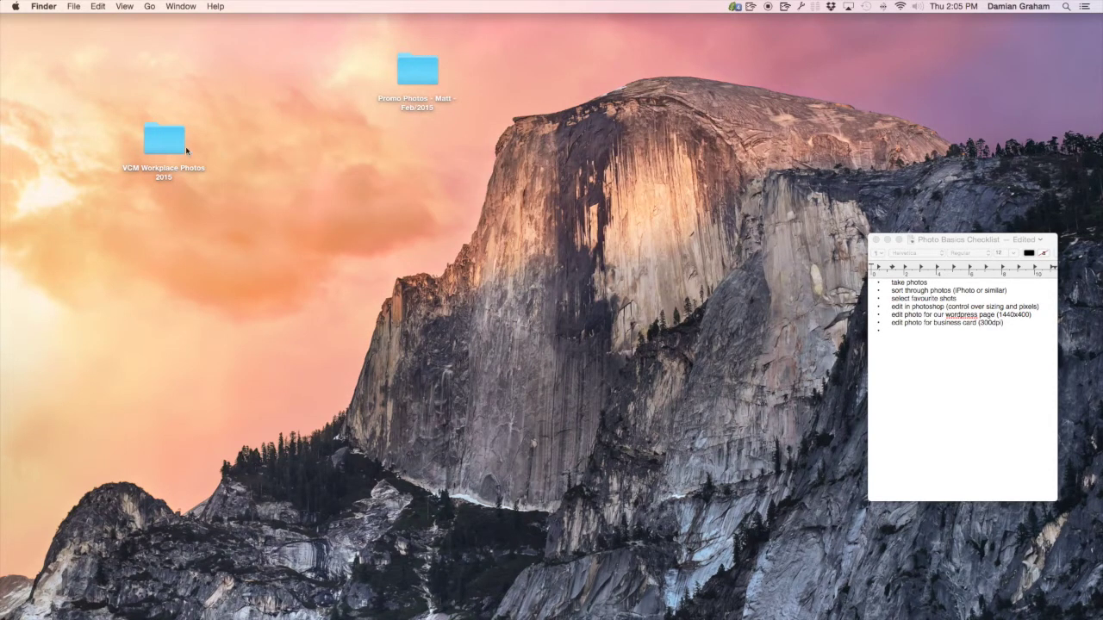
# Step: Switch to iPhoto and move its window beside the Photo Basics Checklist note
pyautogui.moveTo(422, 614)
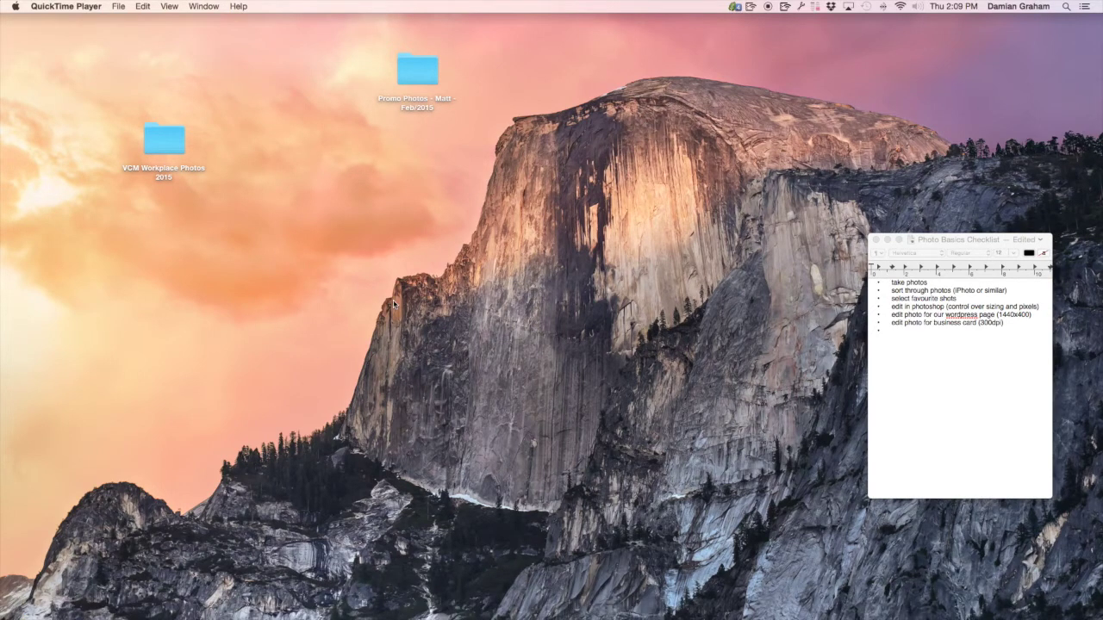
pyautogui.moveTo(405, 616)
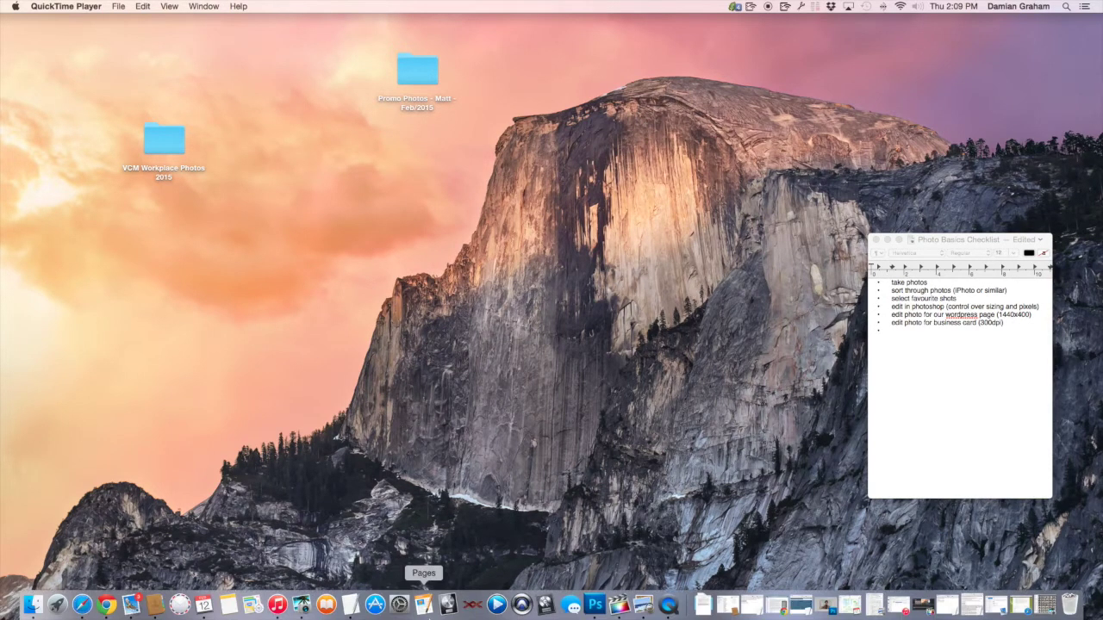
pyautogui.click(301, 606)
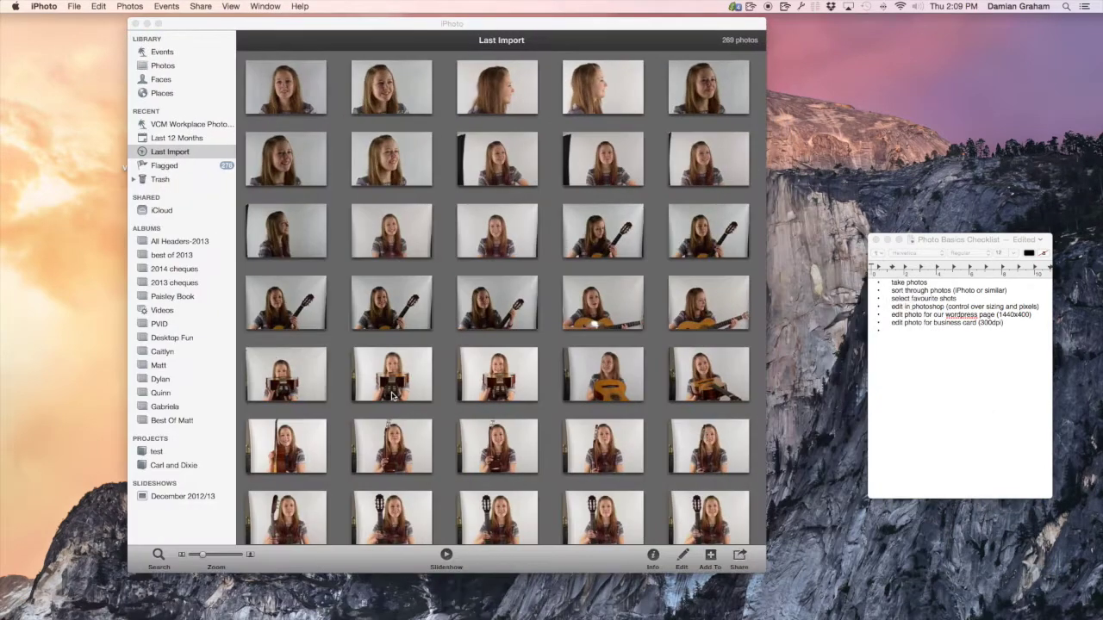
pyautogui.moveTo(360, 28); pyautogui.dragTo(456, 24)
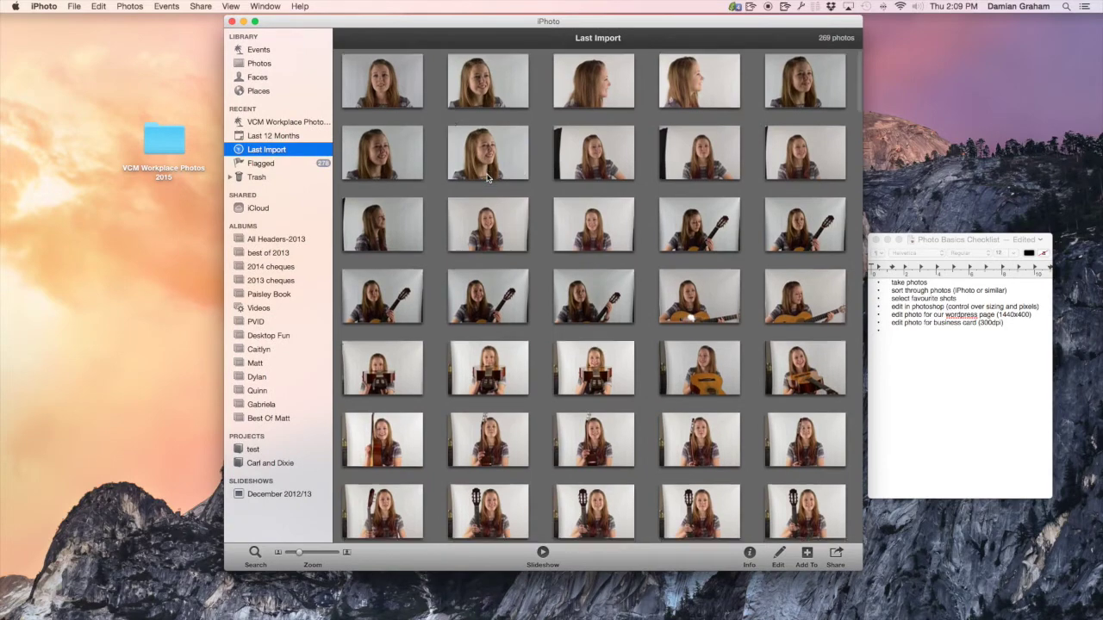
# Step: Look through the whole Last Import collection and return to its first photos
pyautogui.scroll(-10, 489, 178)
pyautogui.scroll(-15, 489, 178)
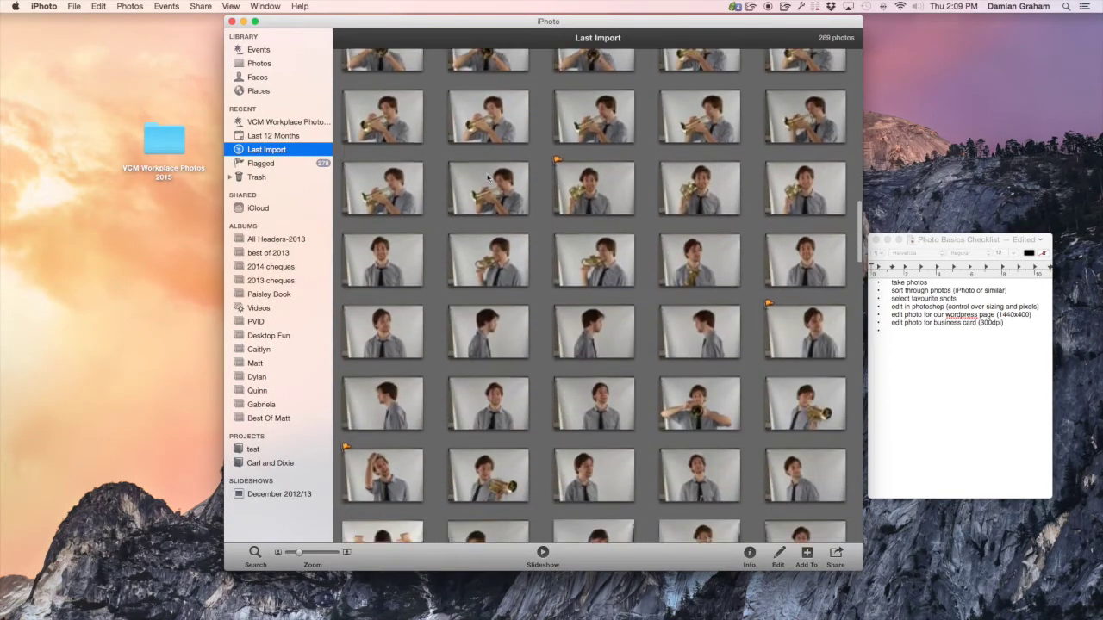
pyautogui.scroll(-15, 488, 179)
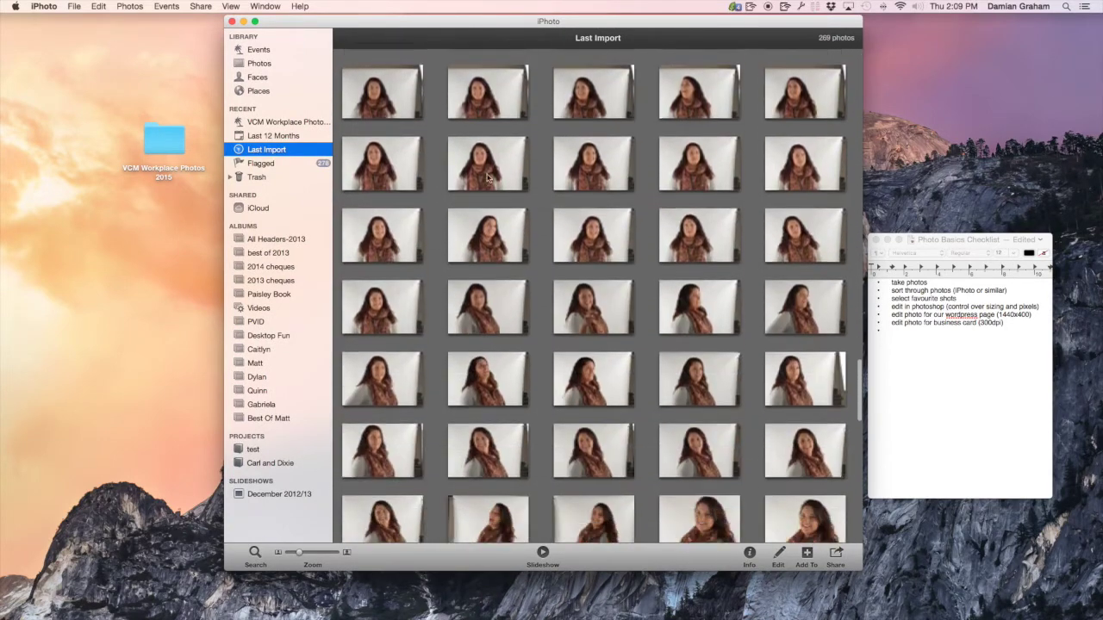
pyautogui.scroll(15, 488, 178)
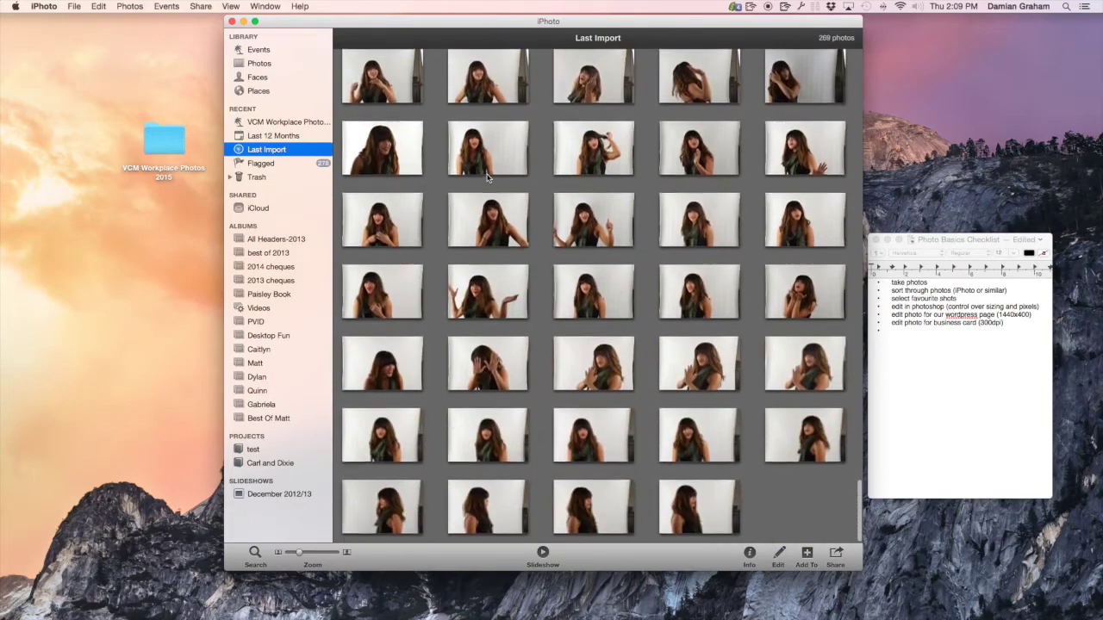
pyautogui.scroll(10, 488, 178)
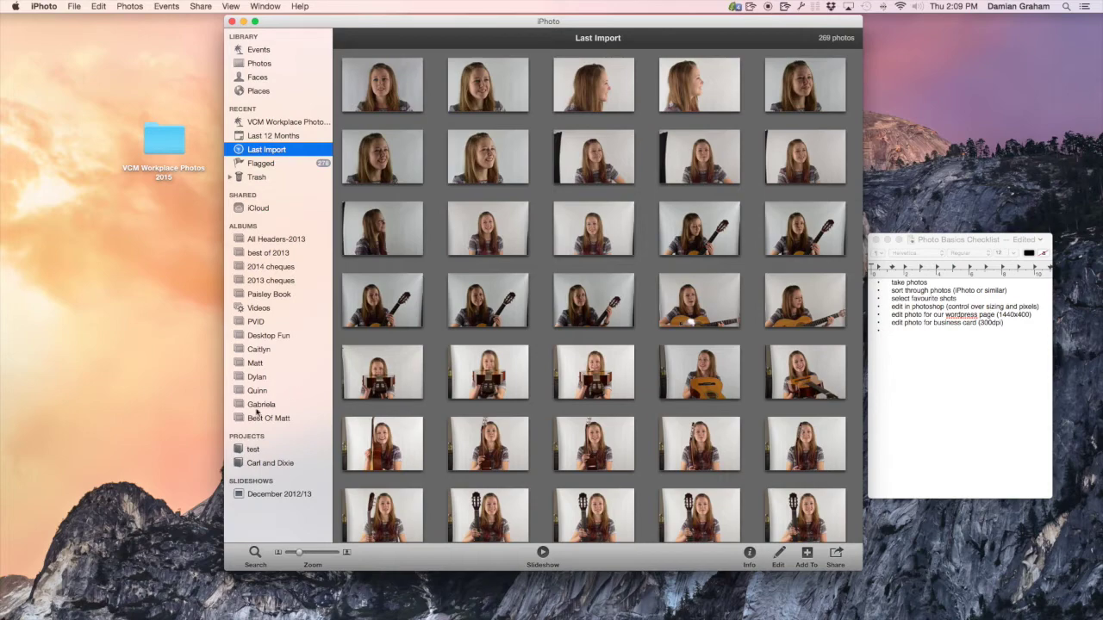
# Step: Look through the albums sorted by person and open the trumpet player's album
pyautogui.click(259, 350)
pyautogui.click(261, 364)
pyautogui.click(259, 376)
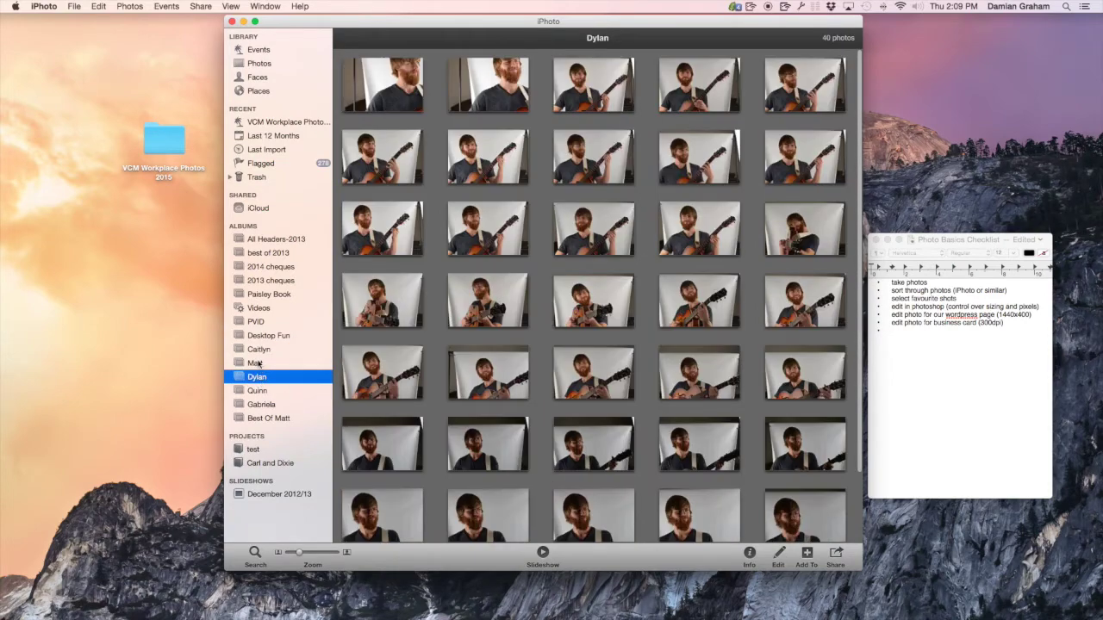
pyautogui.click(258, 363)
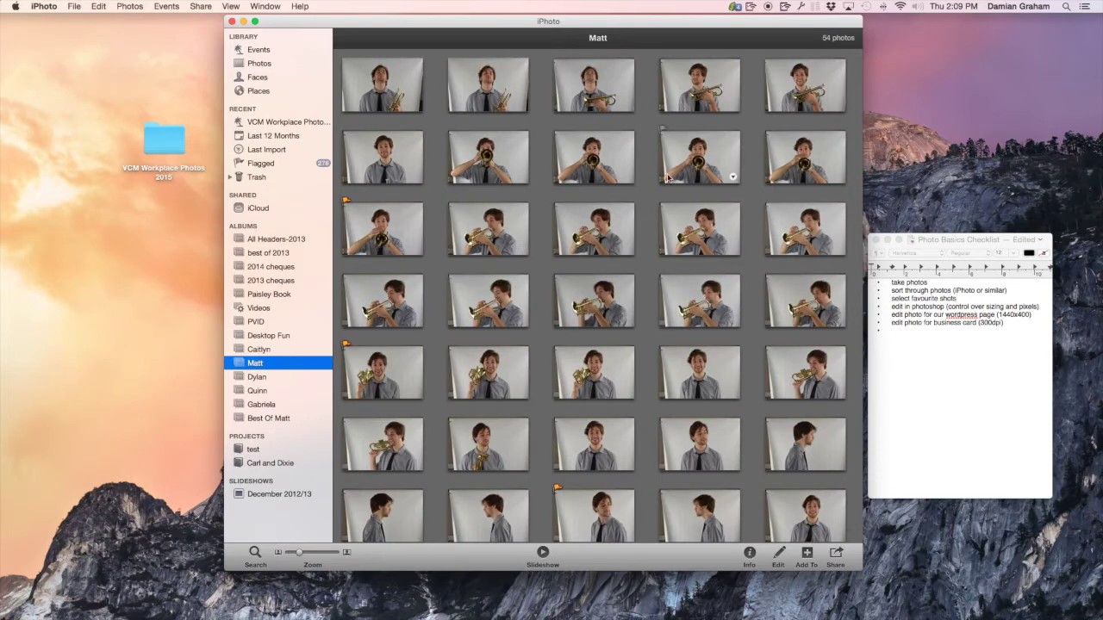
pyautogui.scroll(-2, 668, 177)
pyautogui.scroll(2, 668, 177)
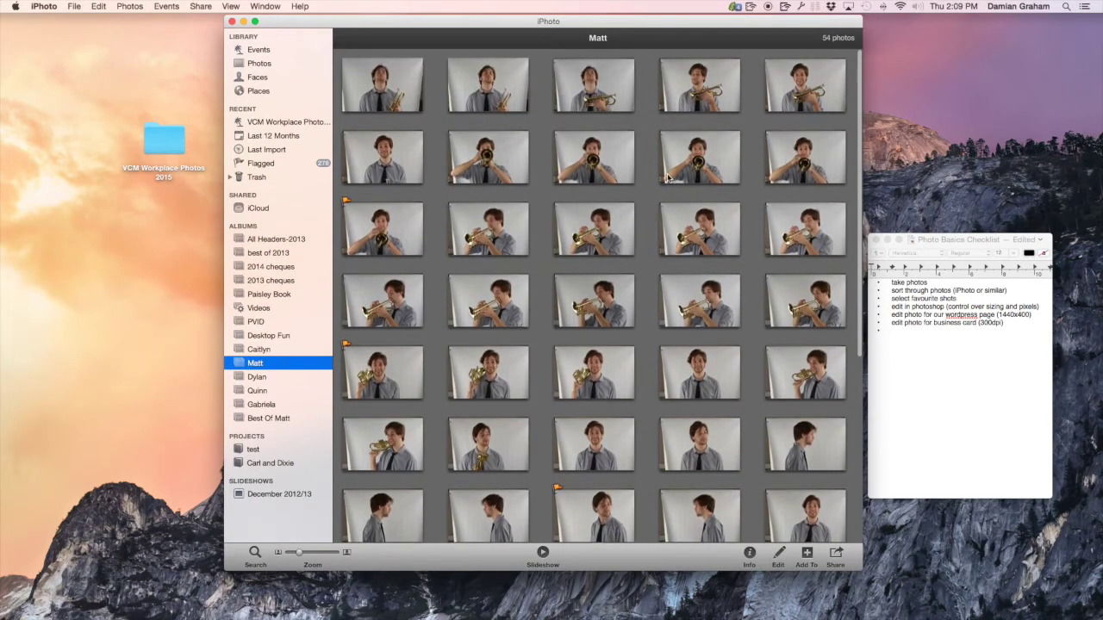
# Step: Copy all photos of the trumpet player's album into the promo photos folder, keeping that folder clear of the iPhoto window on the desktop
pyautogui.click(389, 90)
pyautogui.press('super+a')
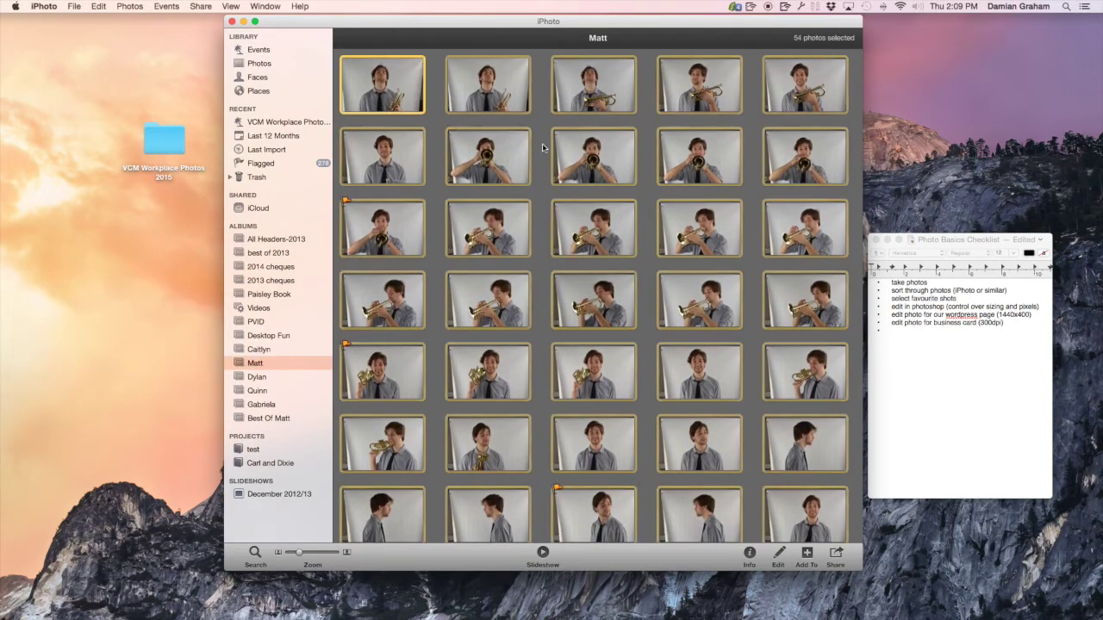
pyautogui.moveTo(775, 22); pyautogui.dragTo(994, 4)
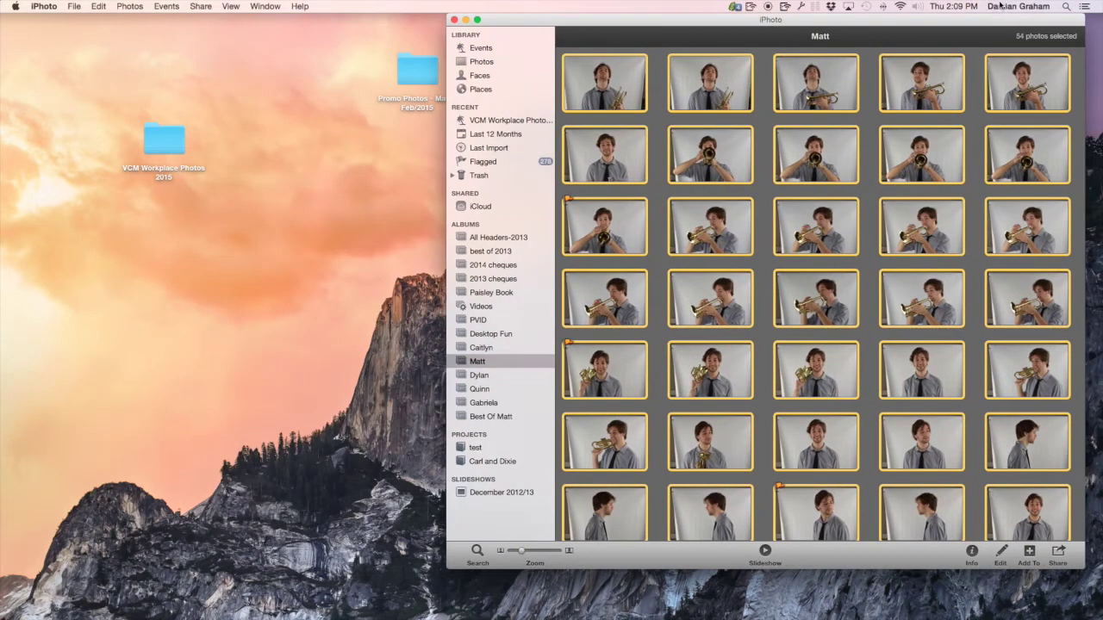
pyautogui.moveTo(414, 71); pyautogui.dragTo(300, 78)
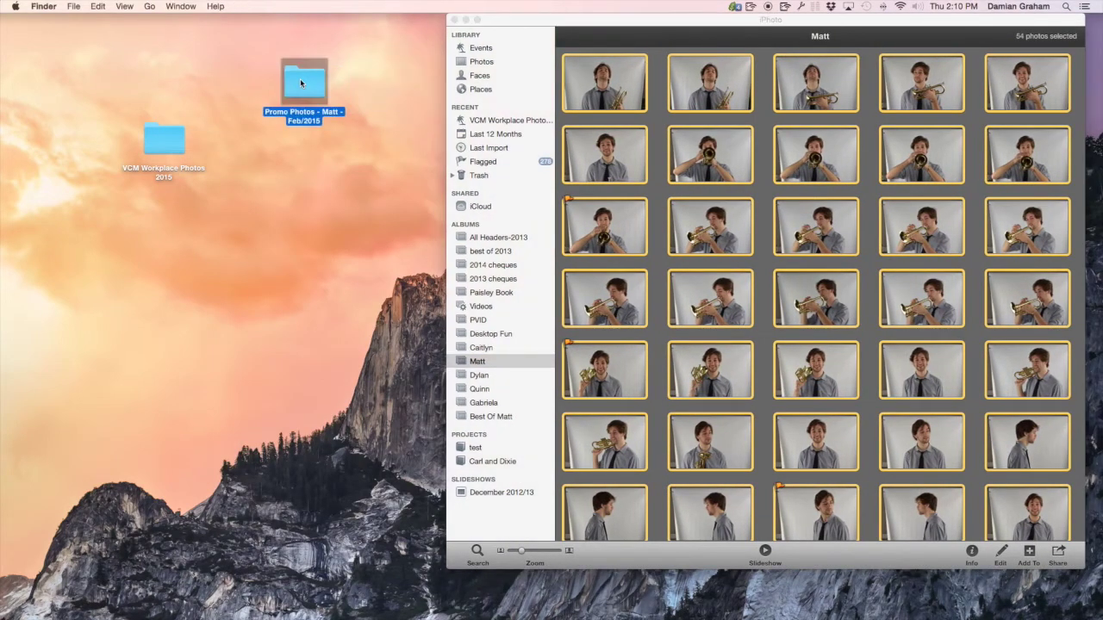
pyautogui.click(619, 83)
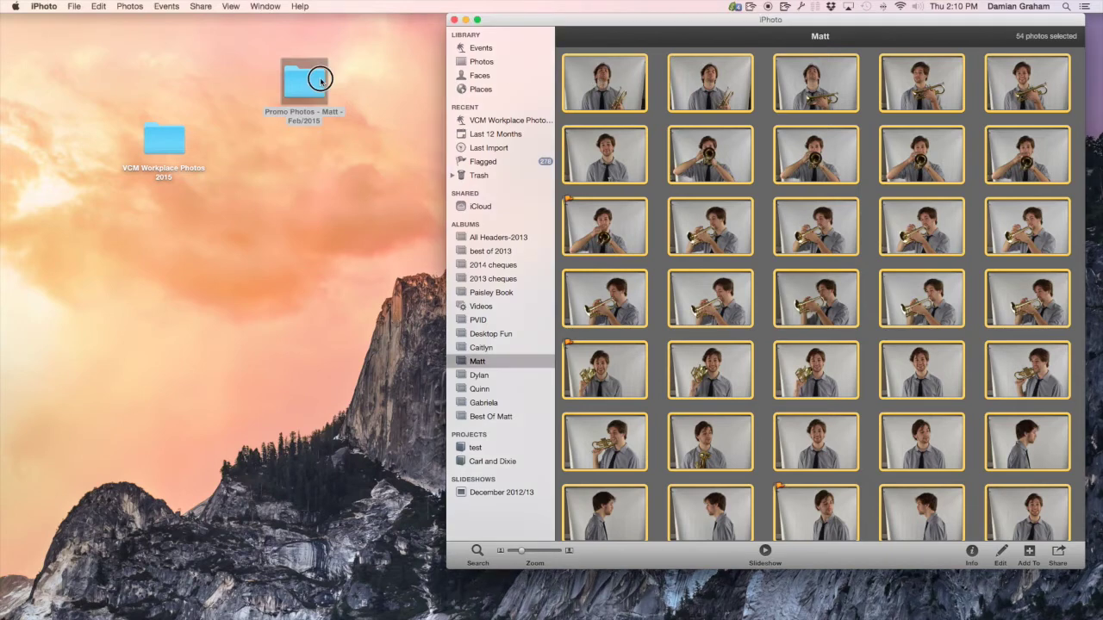
pyautogui.moveTo(567, 82); pyautogui.dragTo(304, 83)
# Step: Move the iPhoto window back beside the checklist, clear the photo selection, and scan the trumpet player's album from start to end
pyautogui.moveTo(559, 19); pyautogui.dragTo(391, 38)
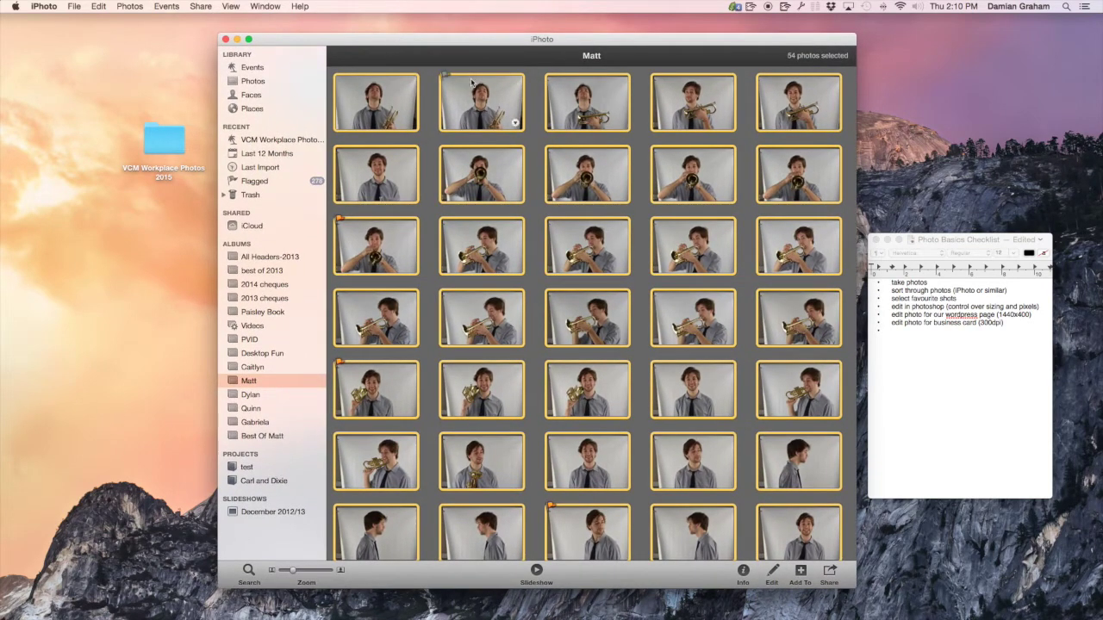
pyautogui.click(534, 148)
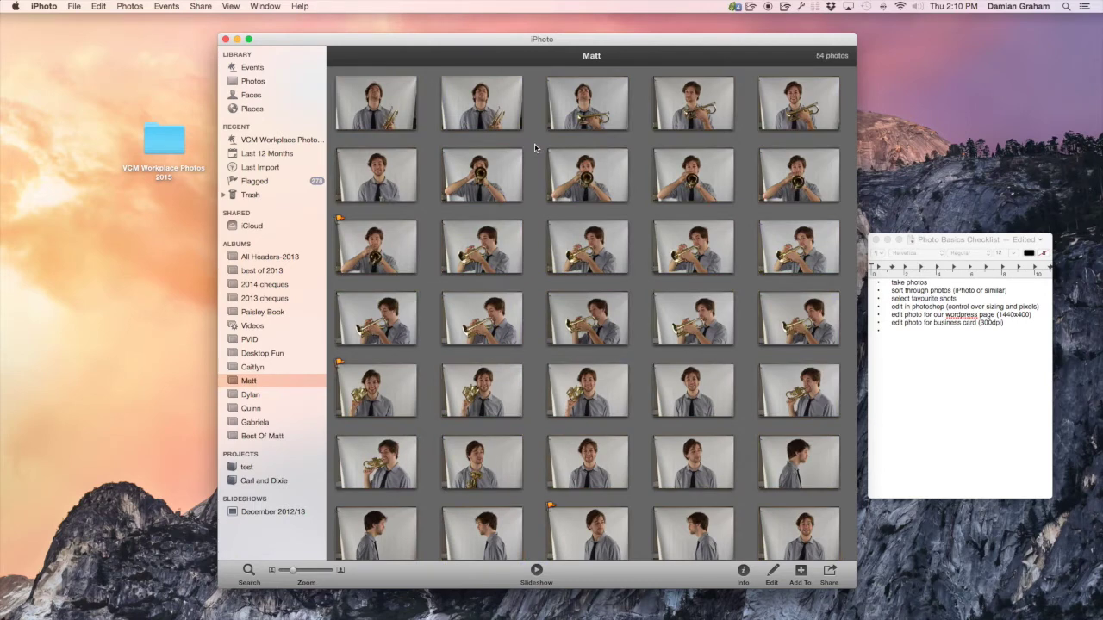
pyautogui.scroll(-3, 429, 278)
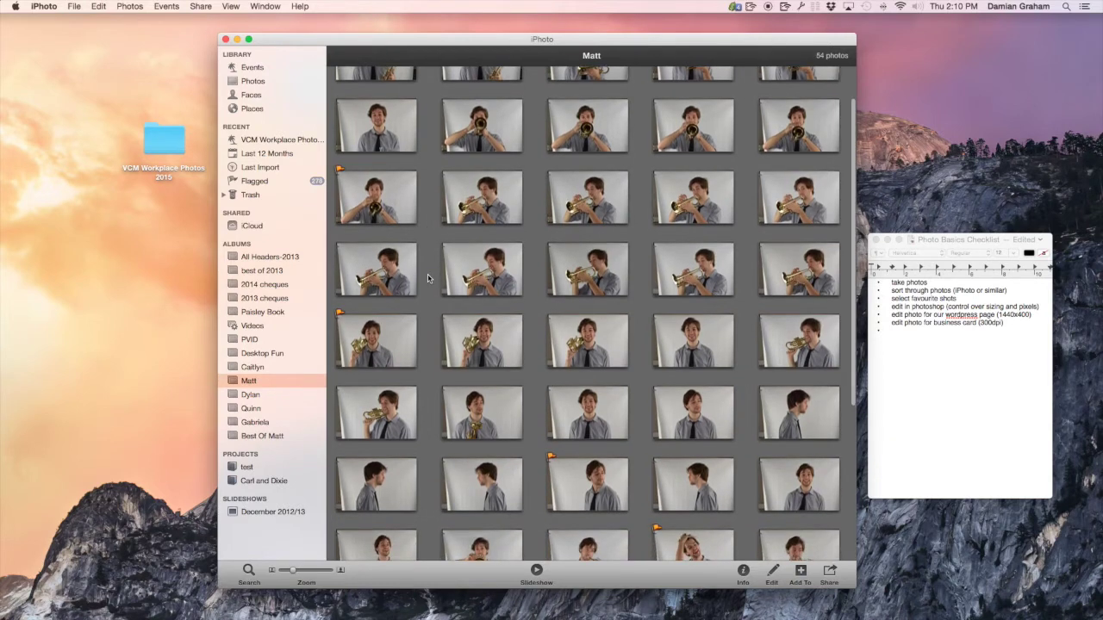
pyautogui.scroll(-10, 428, 278)
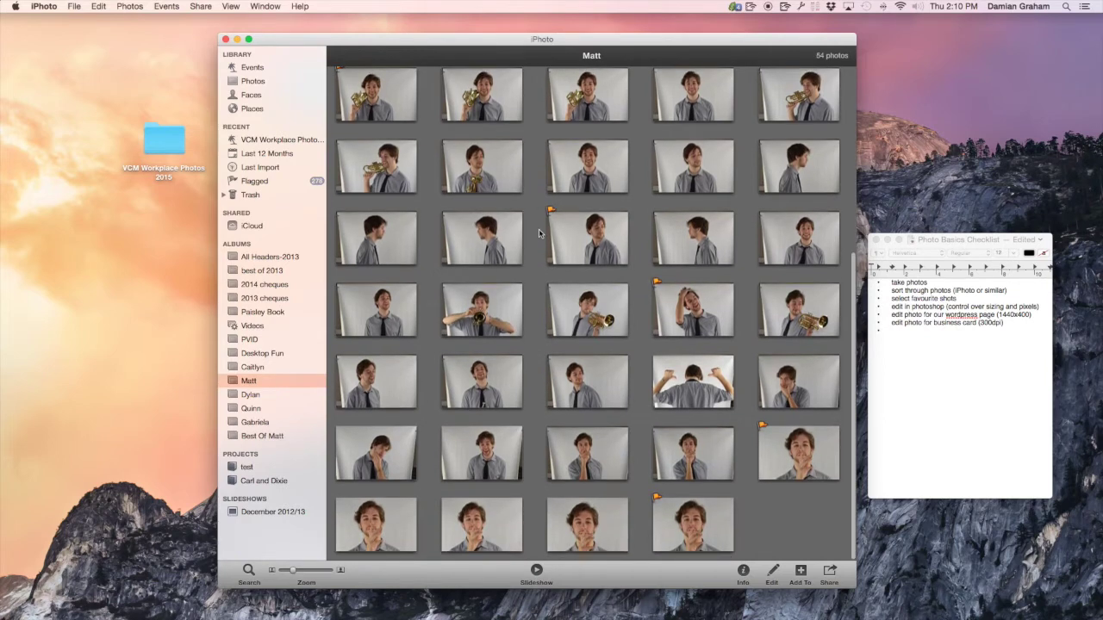
pyautogui.scroll(10, 540, 232)
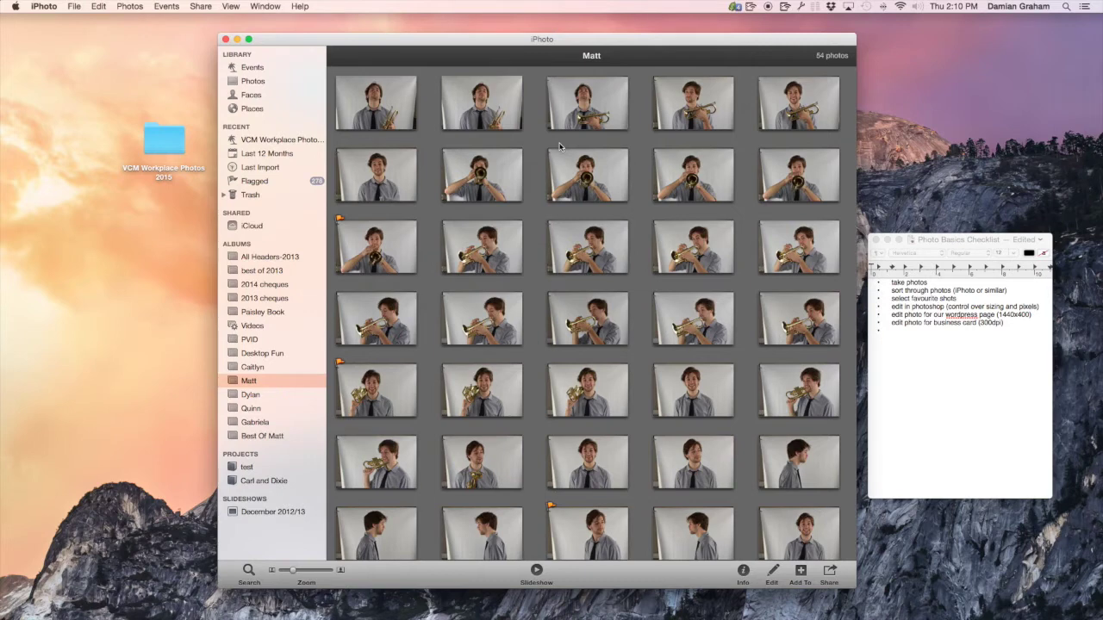
# Step: Open the album's first photo in the large view, advance to the third, and enlarge the iPhoto window to nearly full screen
pyautogui.click(380, 109)
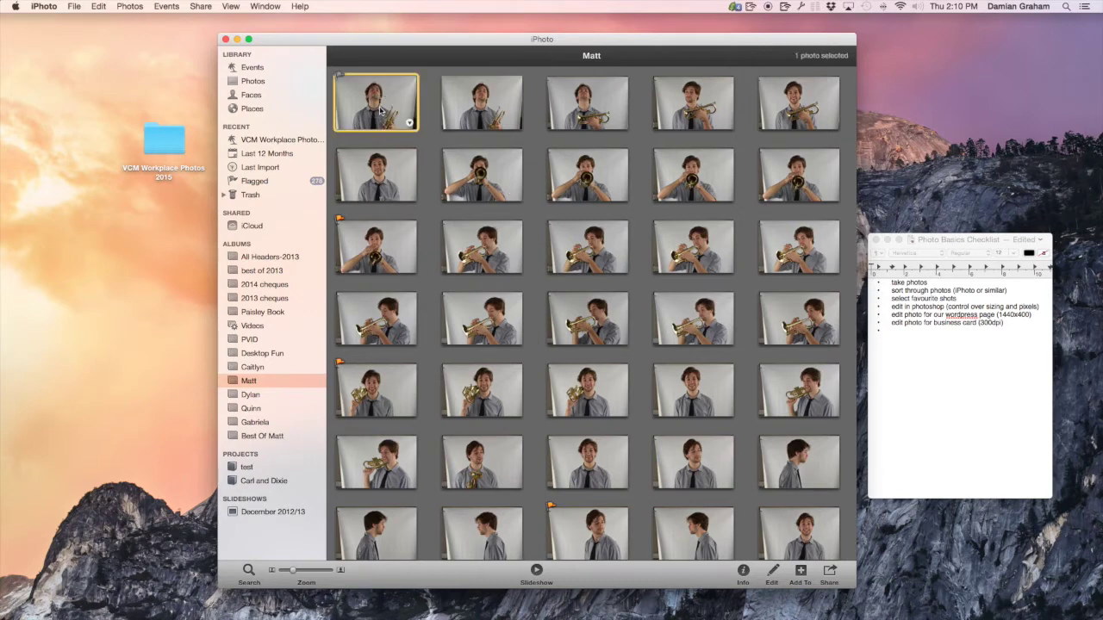
pyautogui.doubleClick(380, 110)
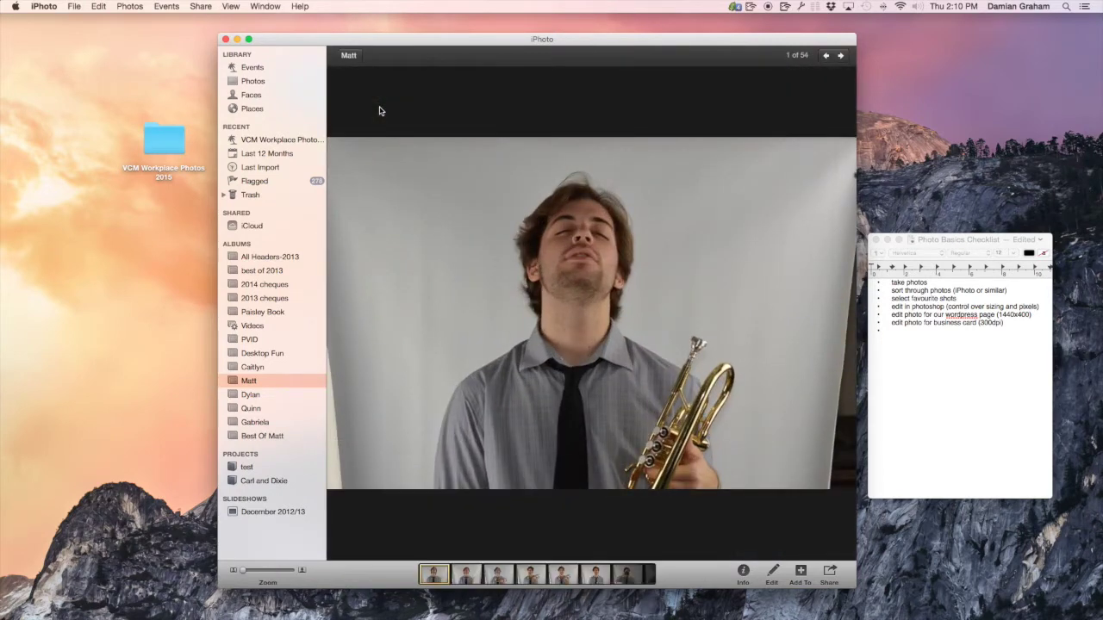
pyautogui.press('Right')
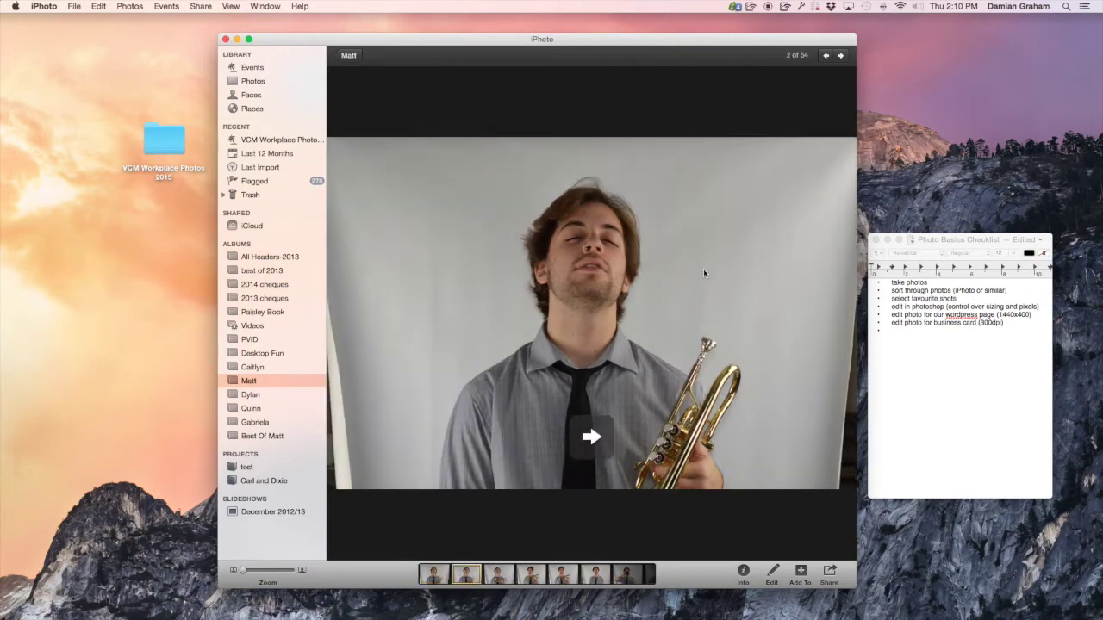
pyautogui.press('Right')
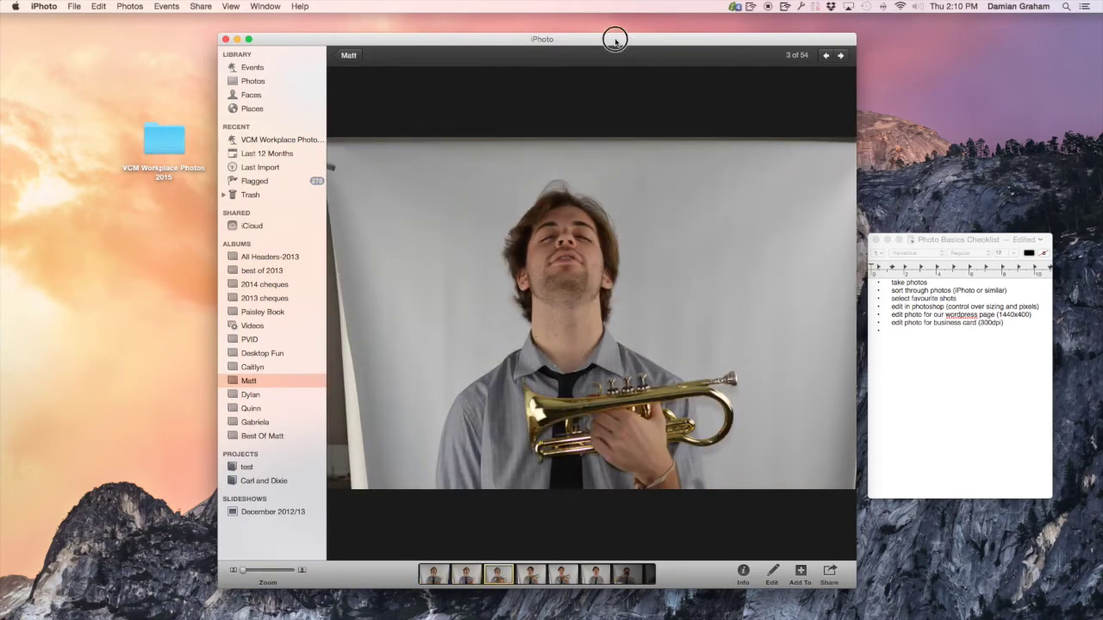
pyautogui.moveTo(615, 40); pyautogui.dragTo(408, 19)
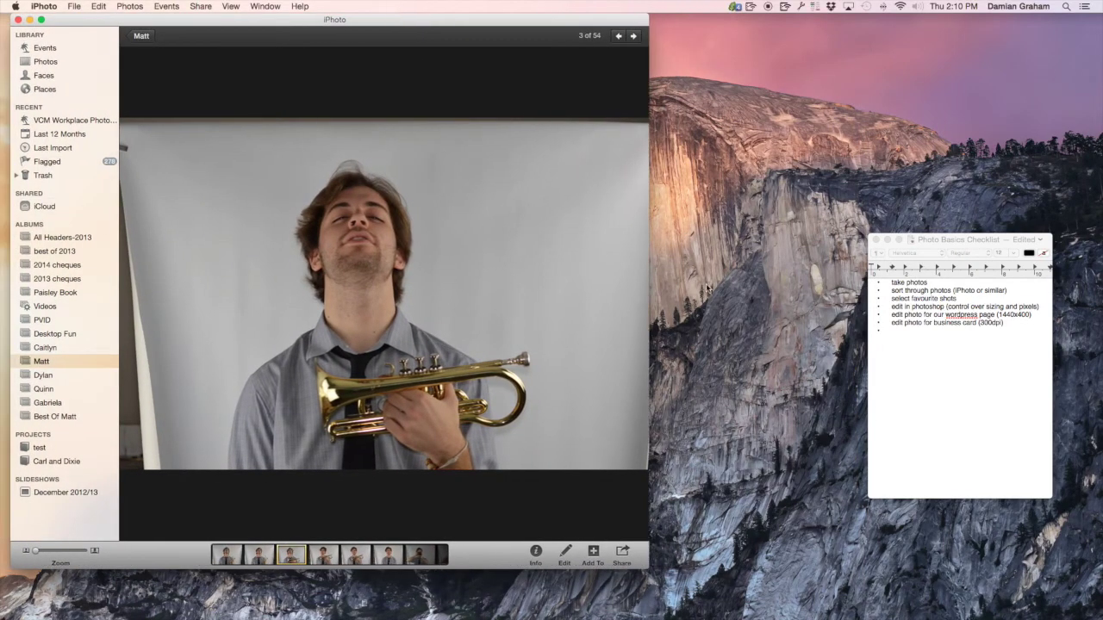
pyautogui.moveTo(648, 569); pyautogui.dragTo(1040, 601)
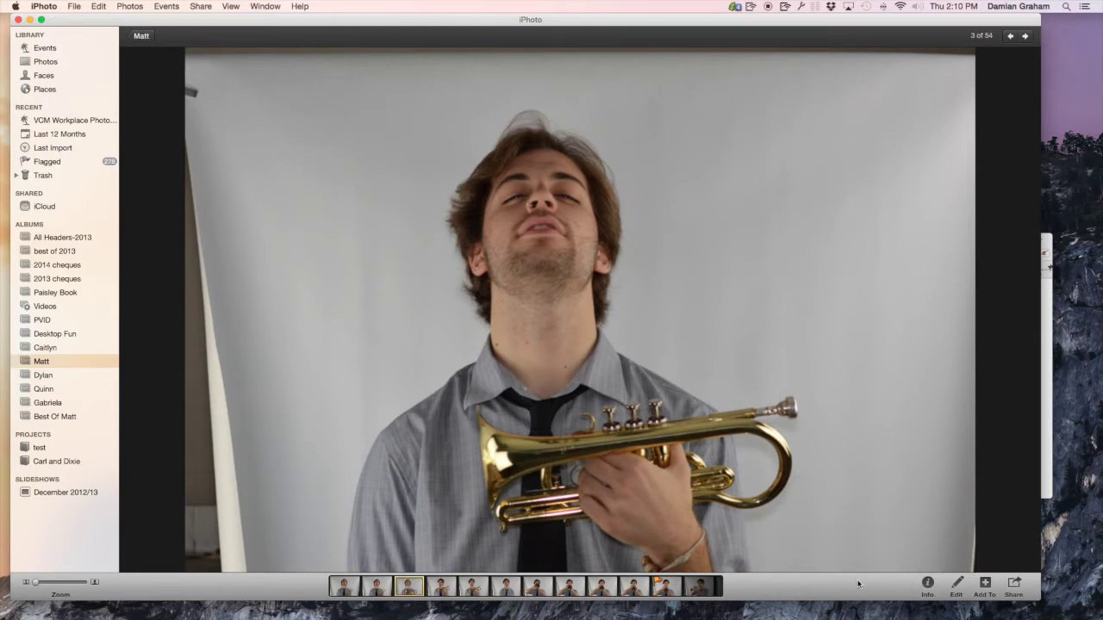
# Step: Review the album's photos one by one in the large view from the fourth to the twenty-third, then return to the thumbnail overview
pyautogui.press('Right')
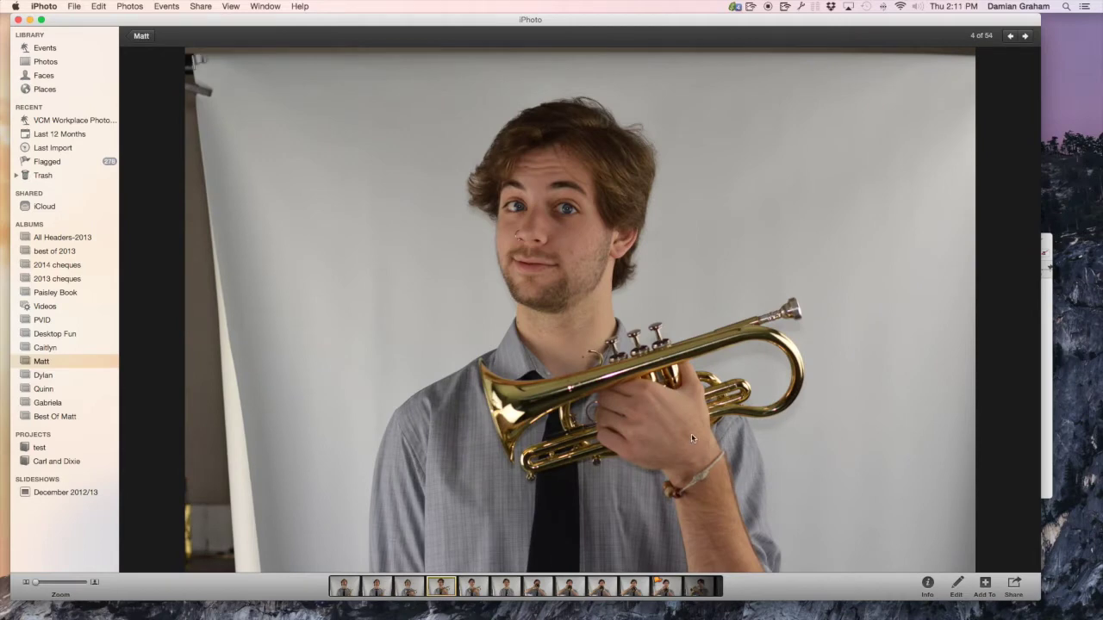
pyautogui.press('Right')
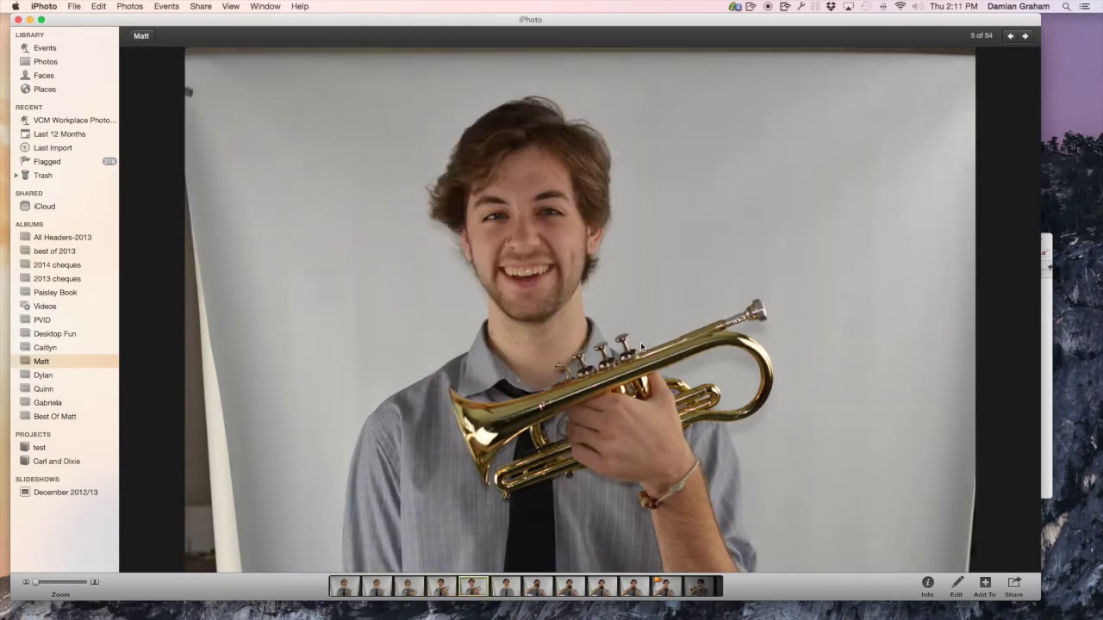
pyautogui.press('Right')
pyautogui.press('Left')
pyautogui.press('Right')
pyautogui.press('Right')
pyautogui.press('Right')
pyautogui.press('Right')
pyautogui.press('Right')
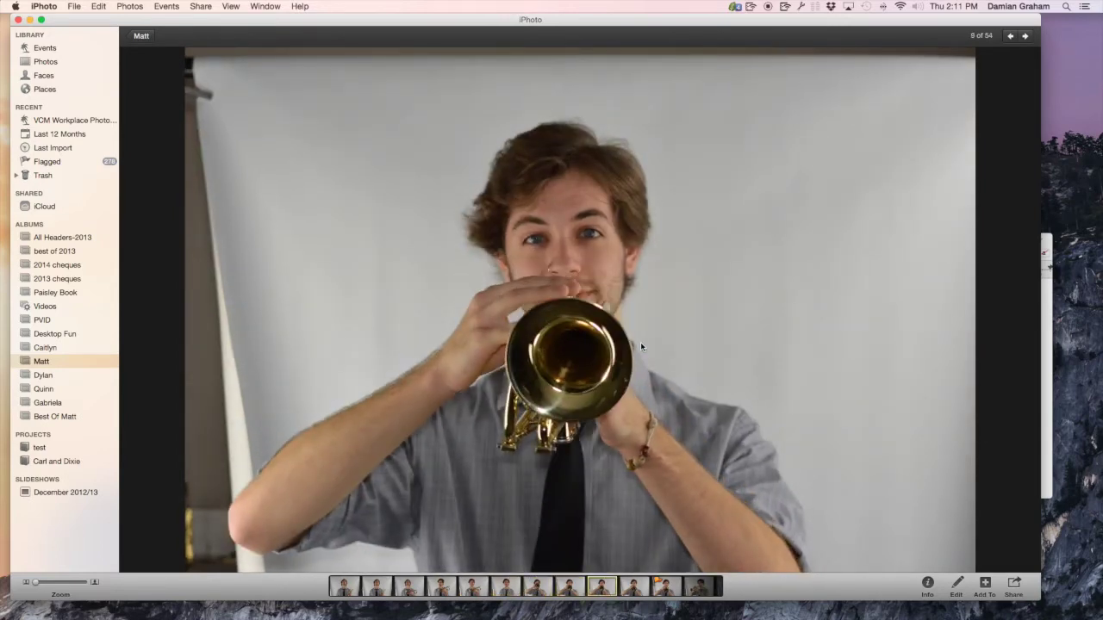
pyautogui.press('Right')
pyautogui.press('Right')
pyautogui.press('Right')
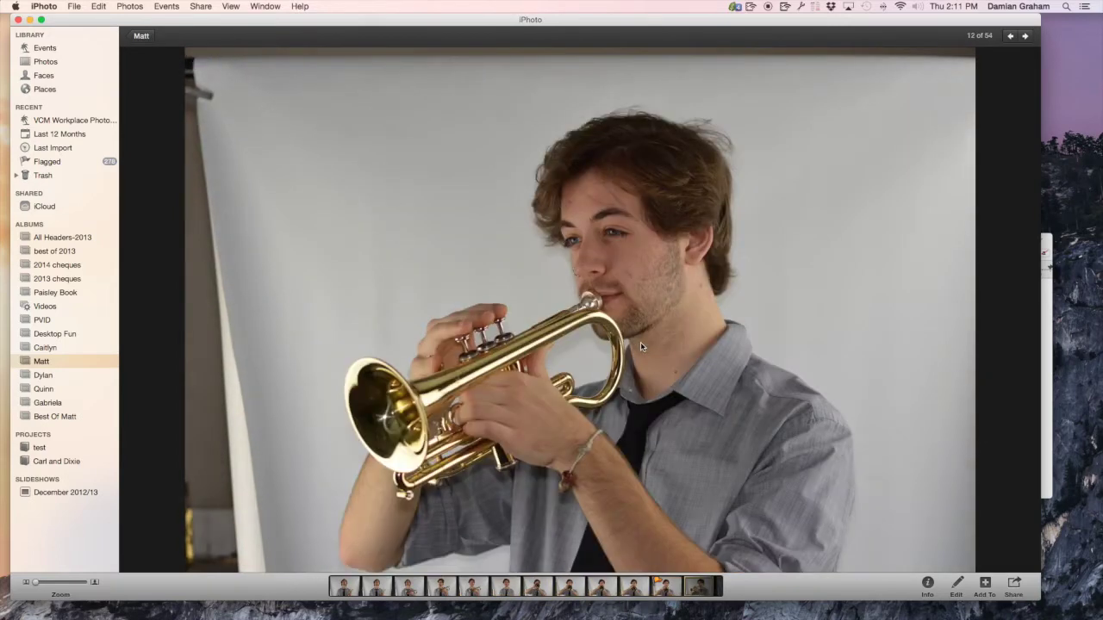
pyautogui.press('Right')
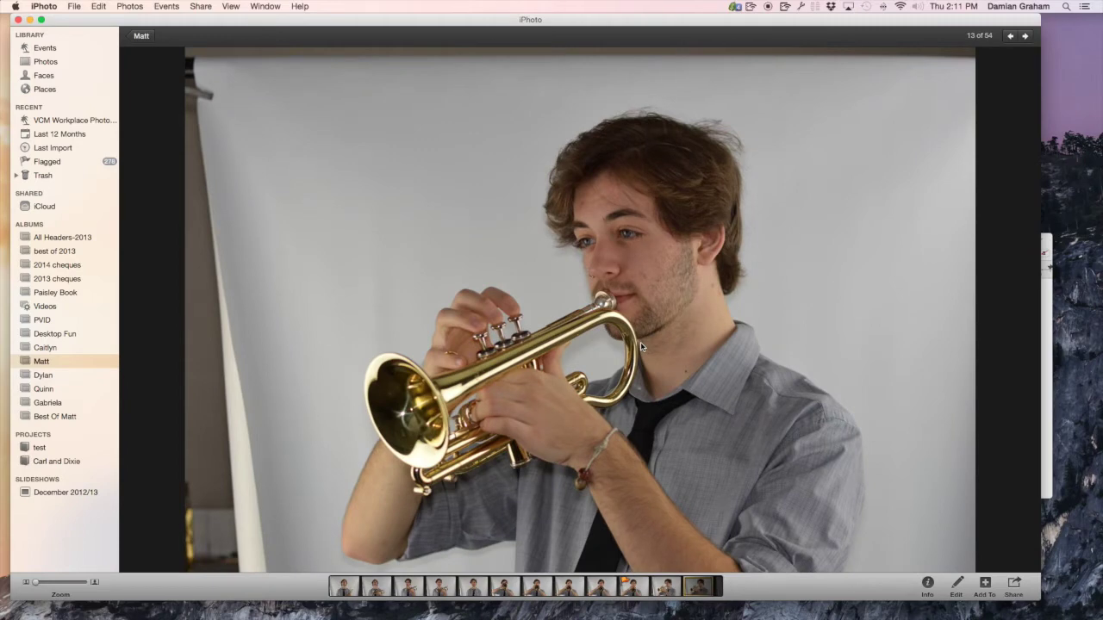
pyautogui.press('Right')
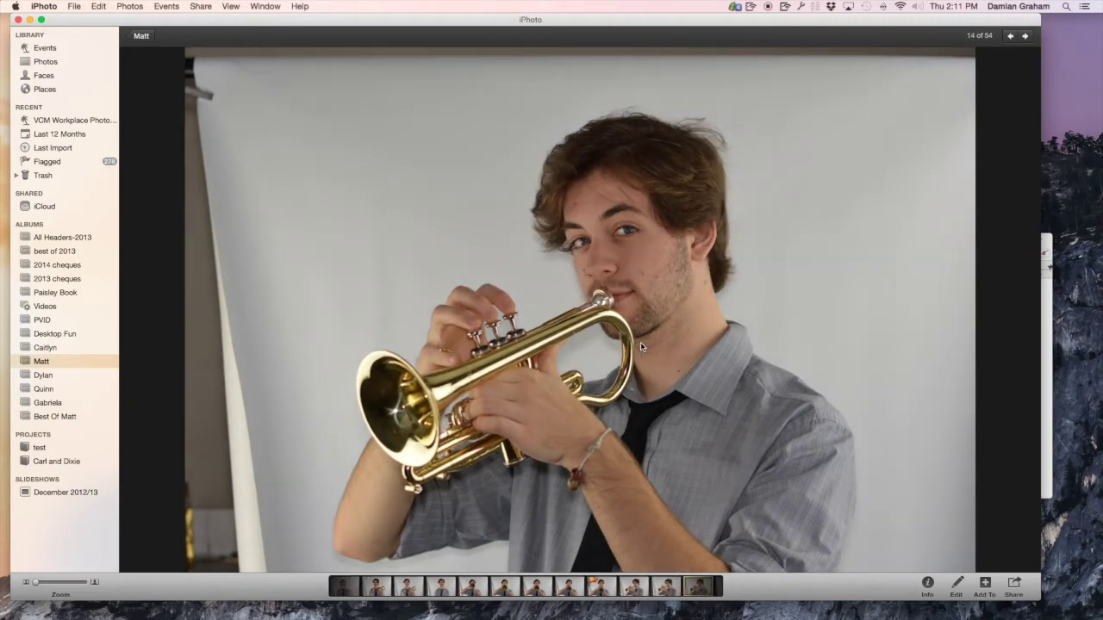
pyautogui.press('Right')
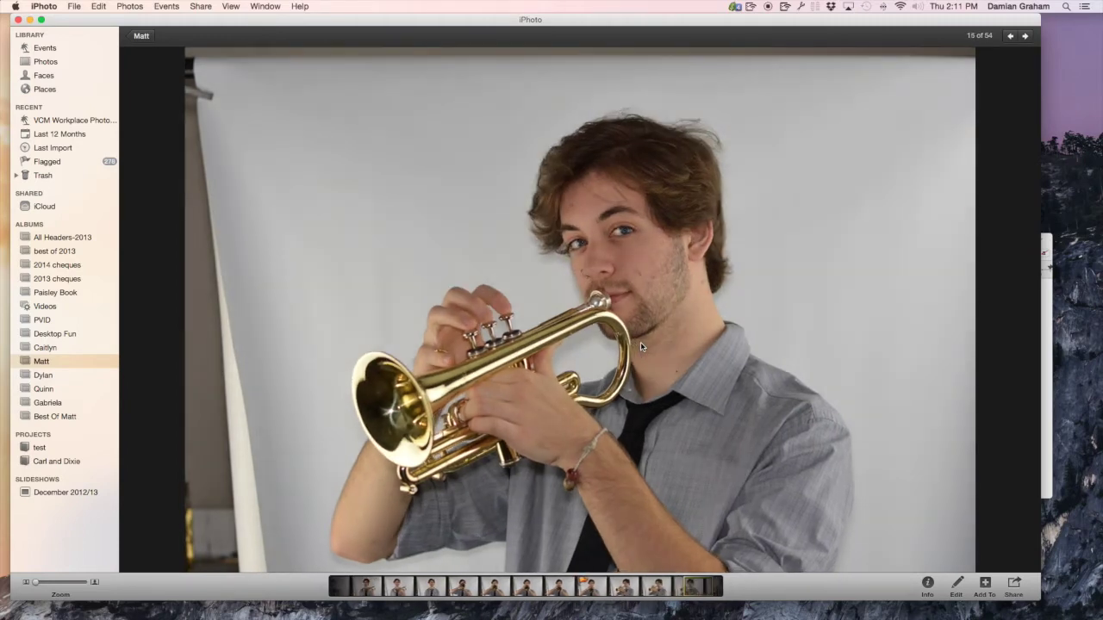
pyautogui.press('Right')
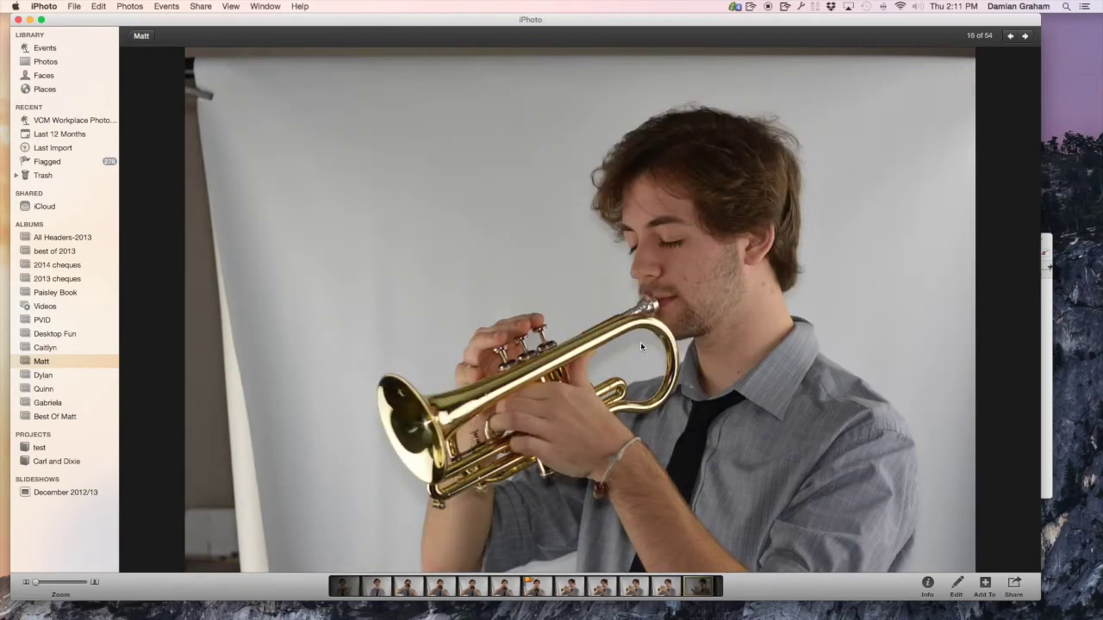
pyautogui.press('Right')
pyautogui.press('Right')
pyautogui.press('Right')
pyautogui.press('Right')
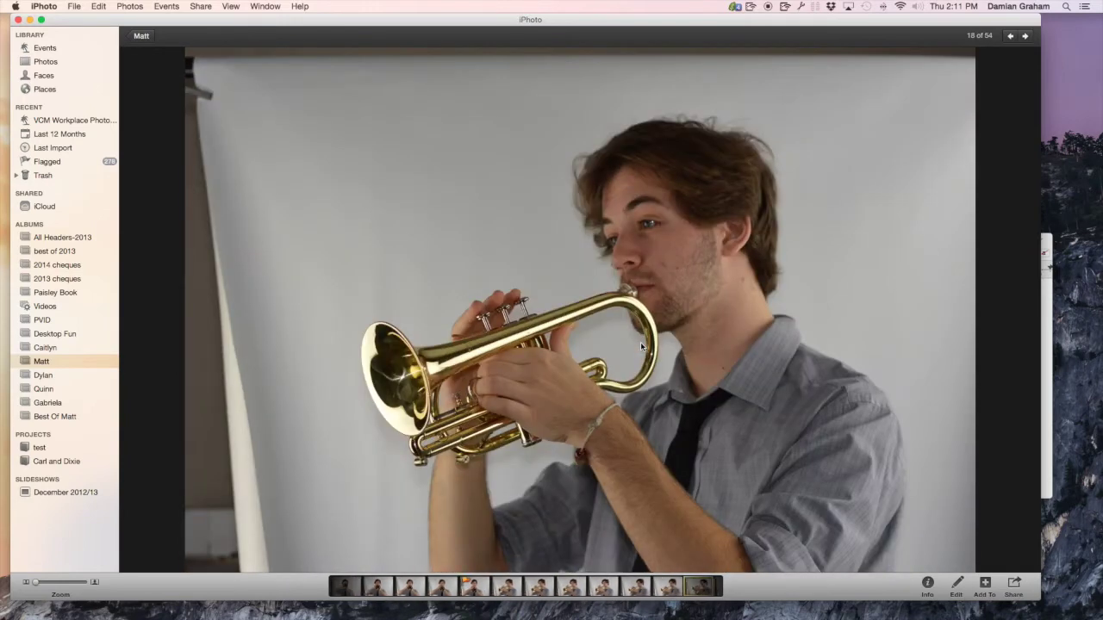
pyautogui.press('Right')
pyautogui.press('Right')
pyautogui.press('Right')
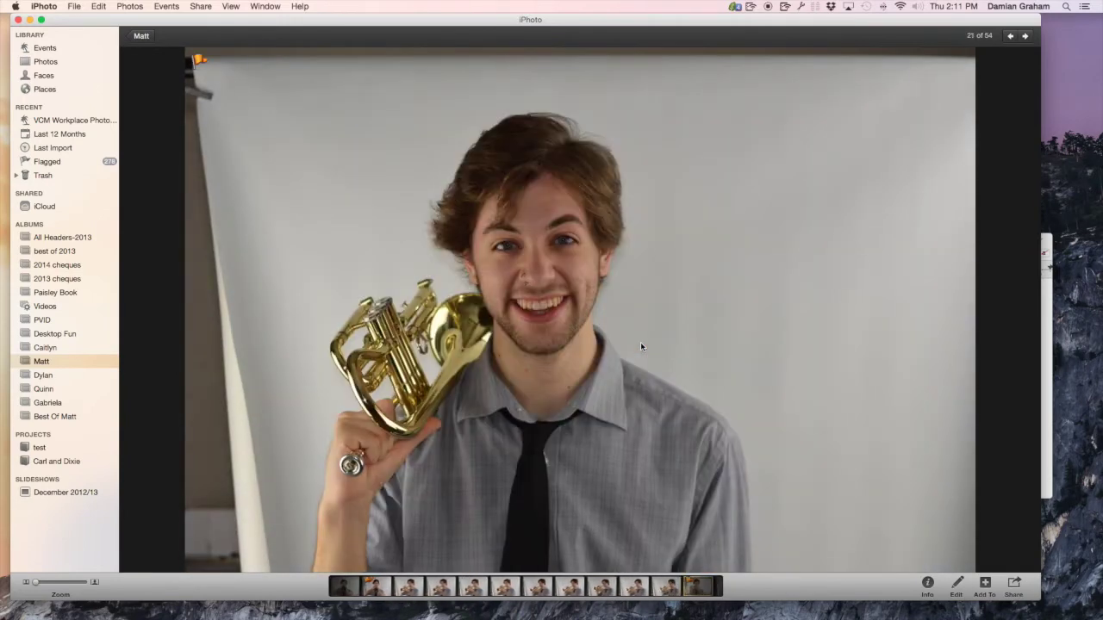
pyautogui.click(142, 36)
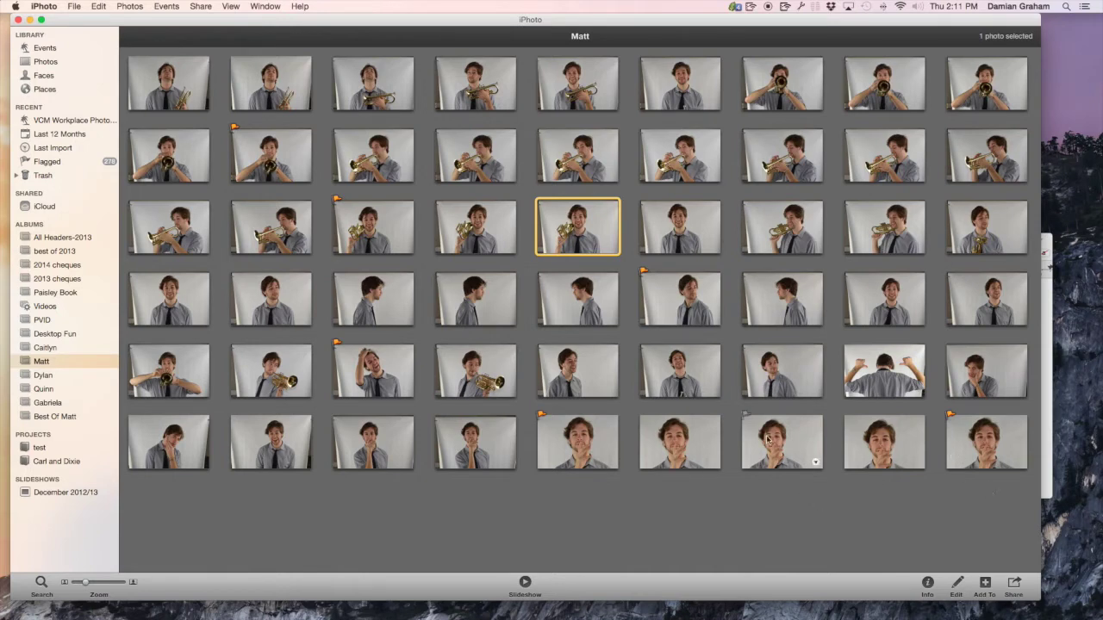
# Step: Flag the unflagged photos among the five similar finger-on-lips close-ups at the album's end, then clear the selection
pyautogui.moveTo(592, 497); pyautogui.dragTo(969, 428)
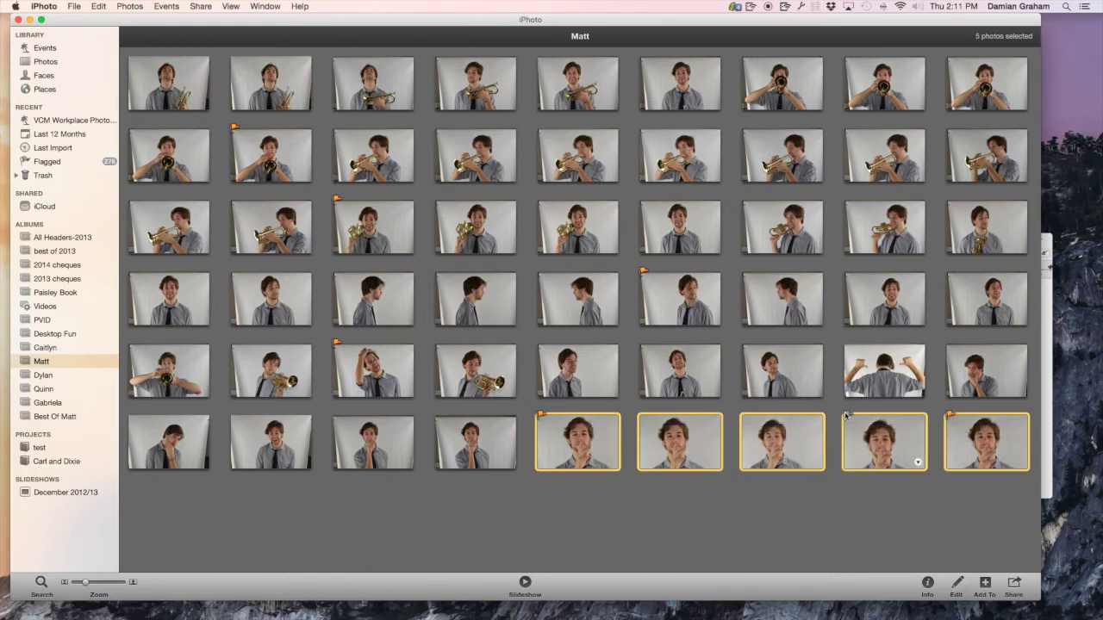
pyautogui.click(848, 416)
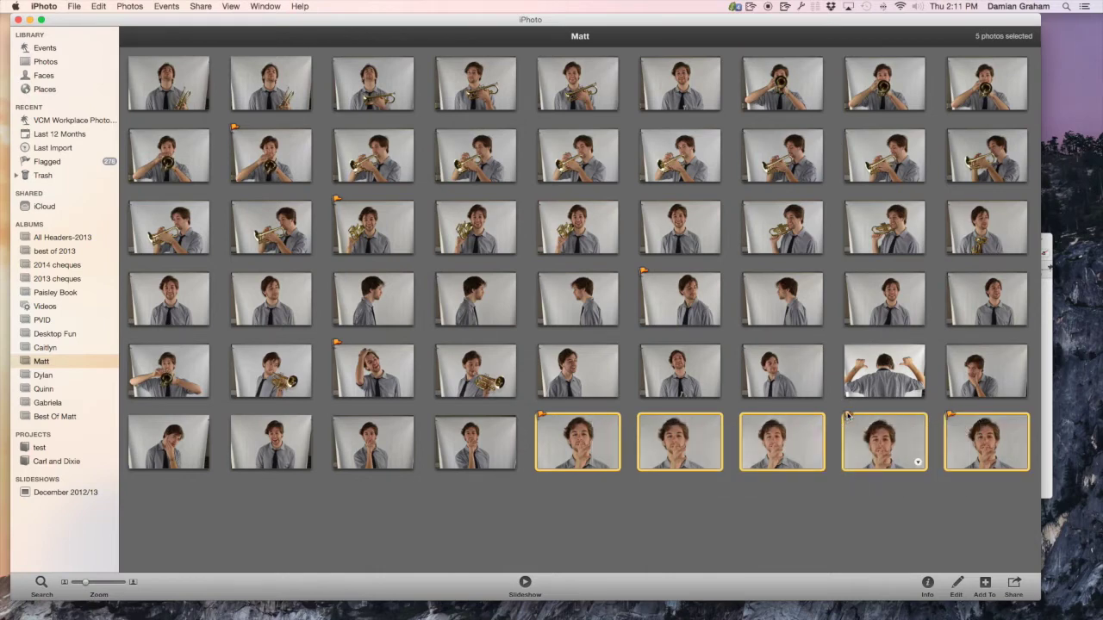
pyautogui.click(746, 416)
pyautogui.click(644, 415)
pyautogui.click(628, 483)
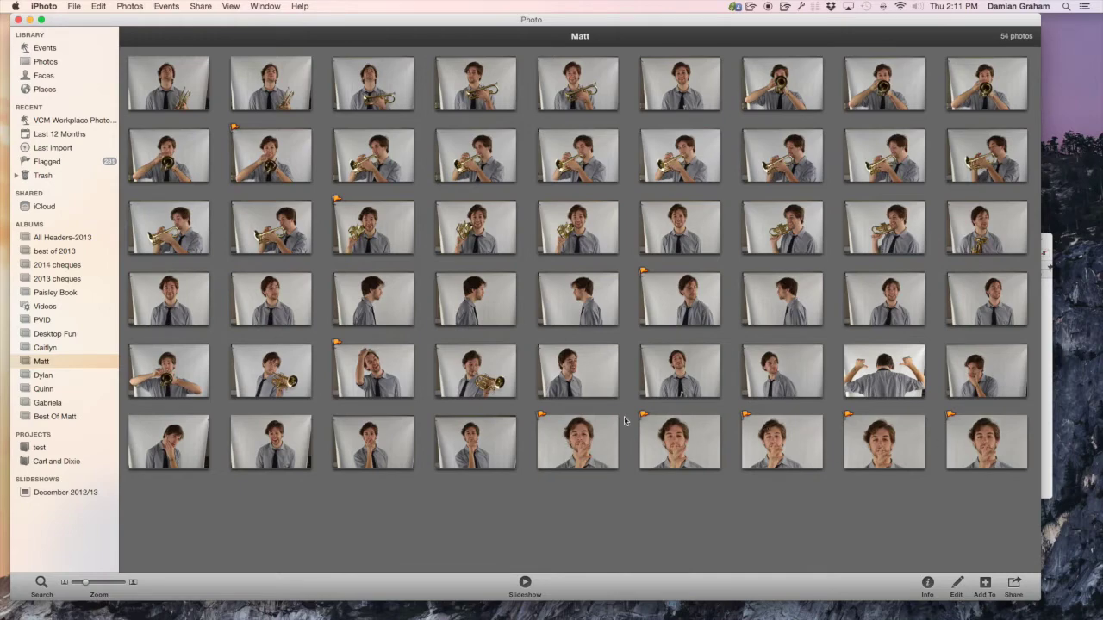
# Step: Open the first of the five flagged close-ups in the large view and compare all five, going forward to the last and back
pyautogui.click(579, 437)
pyautogui.doubleClick(579, 437)
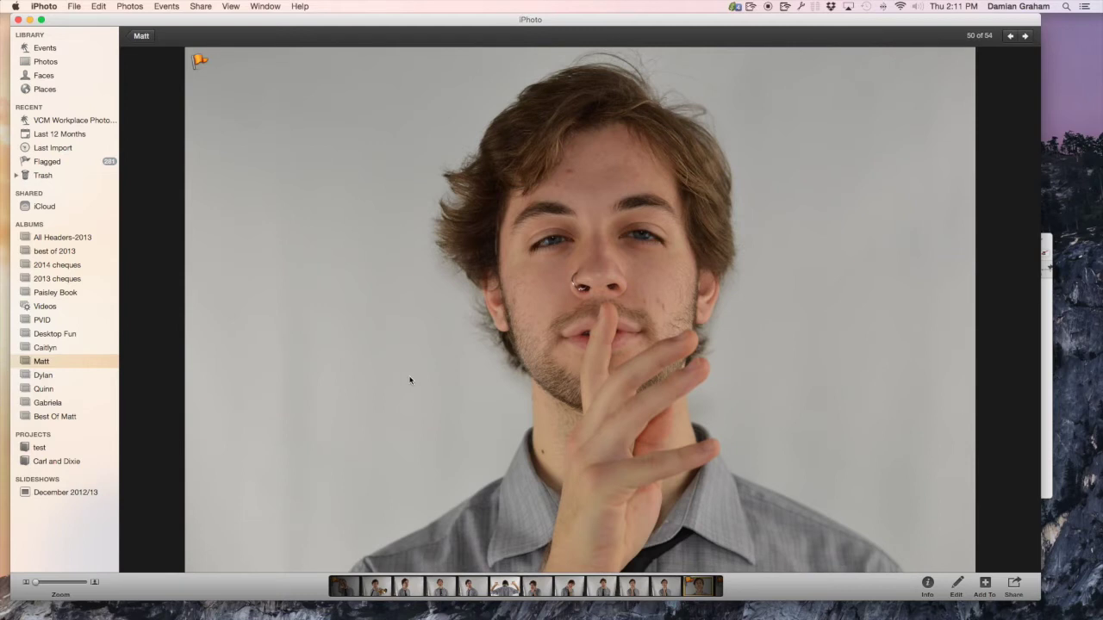
pyautogui.press('Right')
pyautogui.press('Left')
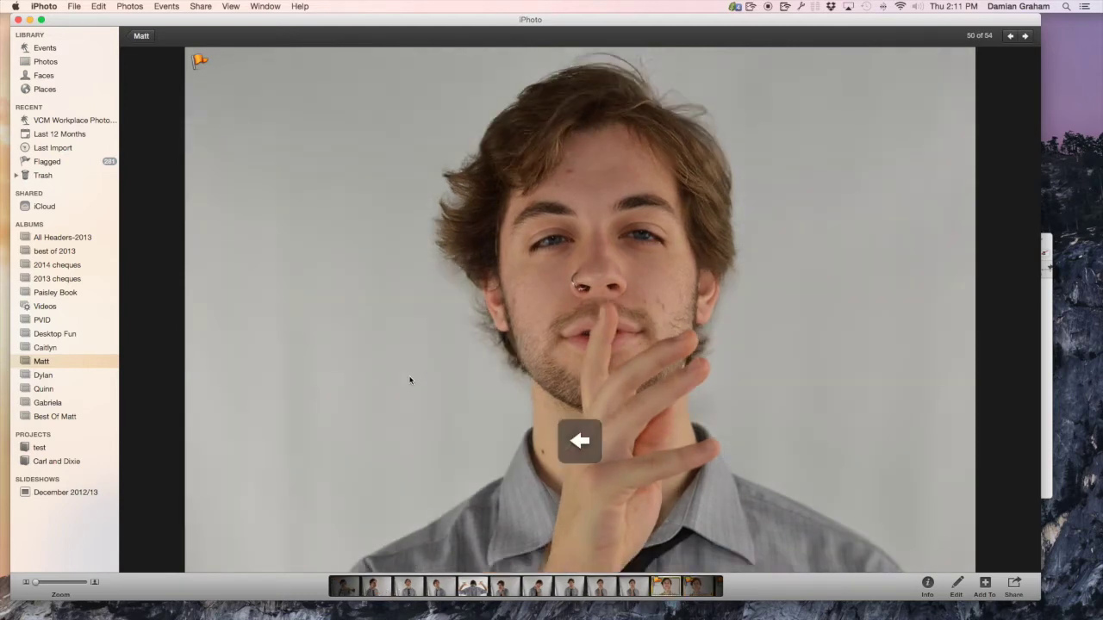
pyautogui.press('Right')
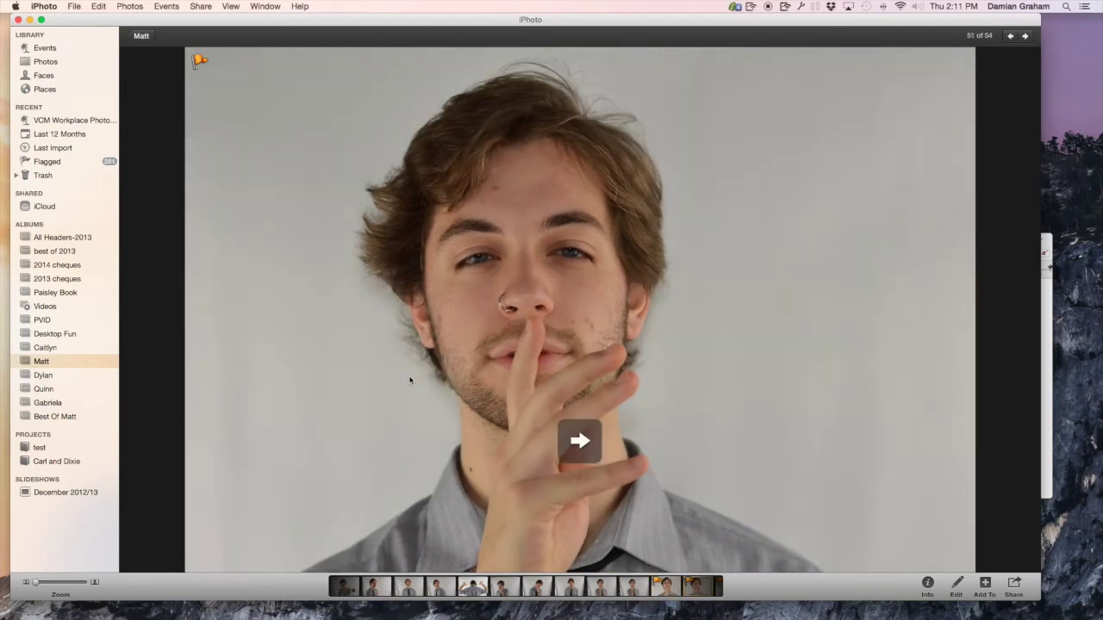
pyautogui.press('Right')
pyautogui.press('Right')
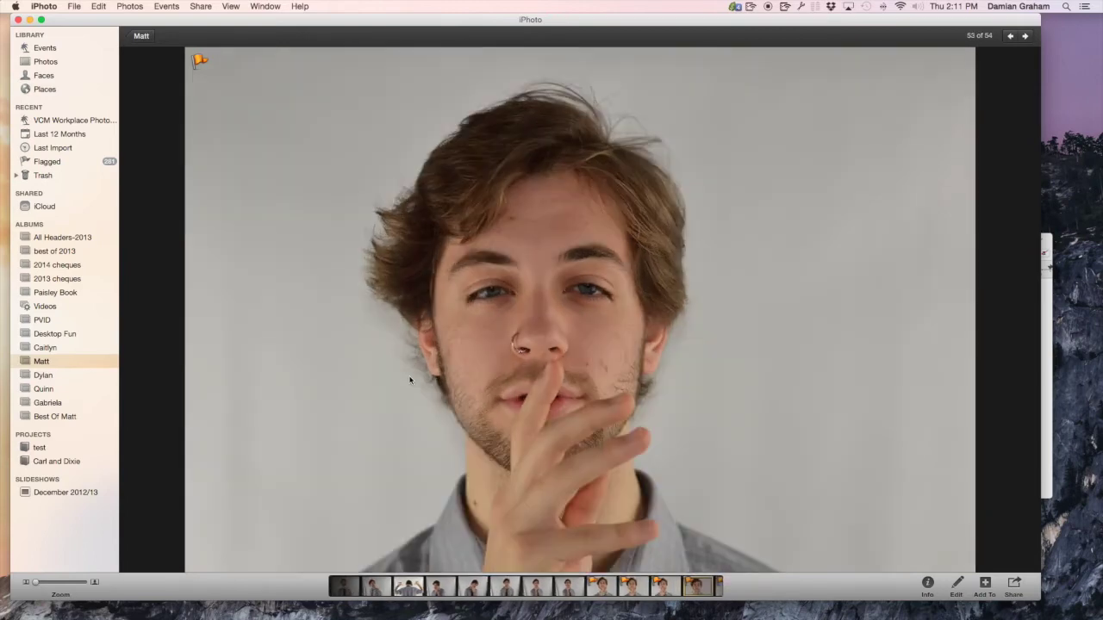
pyautogui.press('Right')
pyautogui.press('Right')
pyautogui.press('Left')
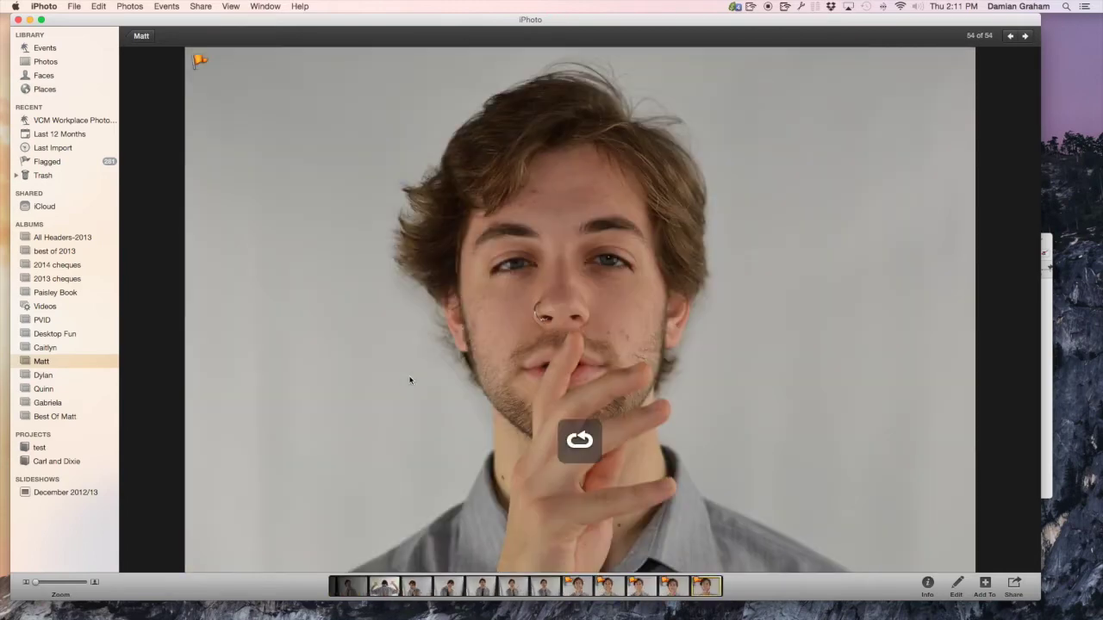
pyautogui.press('Left')
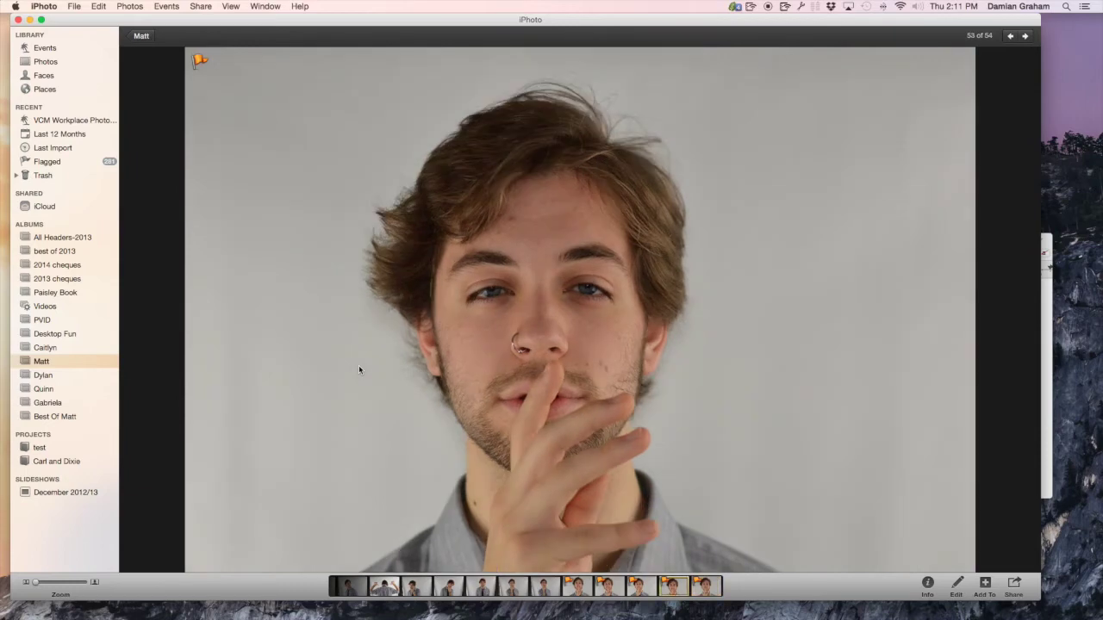
pyautogui.press('Left')
pyautogui.press('Left')
pyautogui.press('Left')
pyautogui.press('Left')
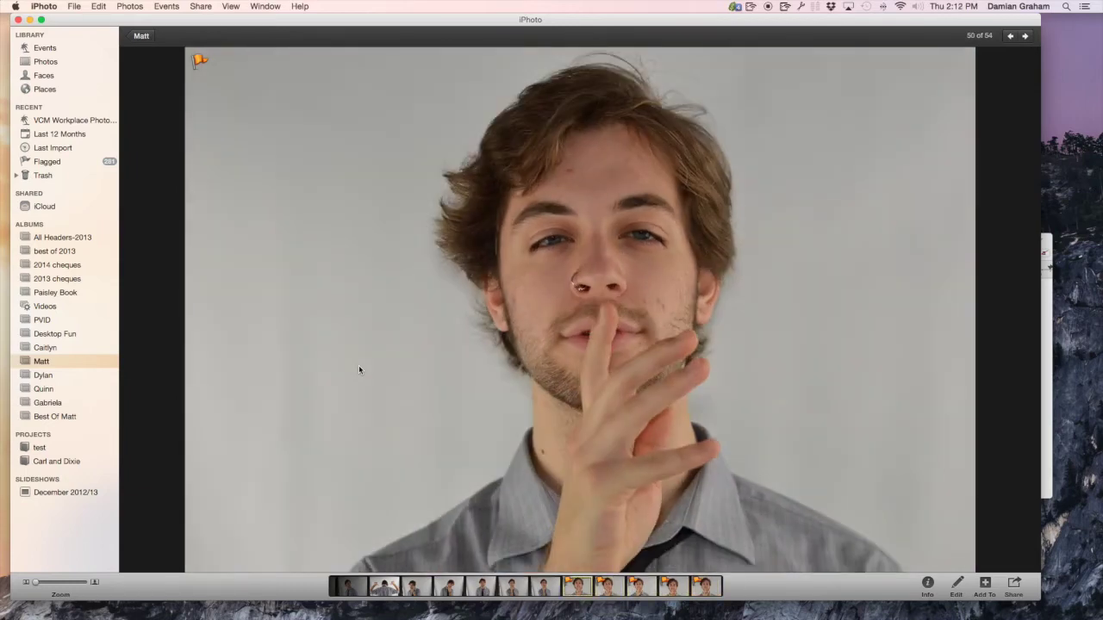
# Step: Compare the first close-ups, photos 50 and 51, again and remove the flags from both
pyautogui.press('Right')
pyautogui.press('Right')
pyautogui.press('Left')
pyautogui.press('Right')
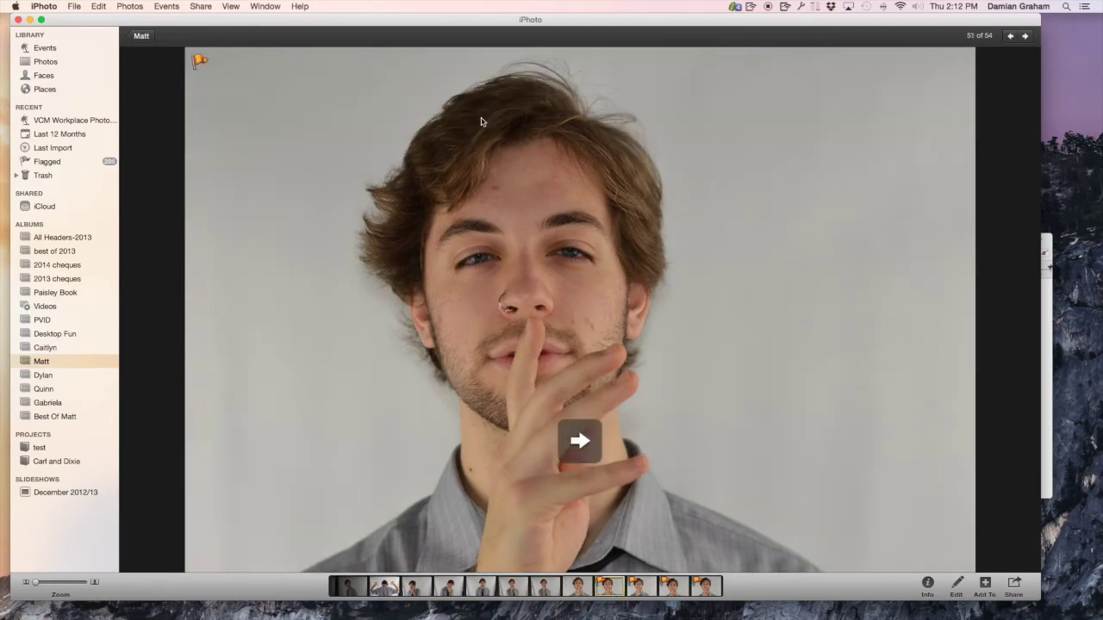
pyautogui.click(199, 62)
# Step: Compare the three remaining flagged close-ups, photos 52 to 54, and remove the flag from photo 52
pyautogui.press('Right')
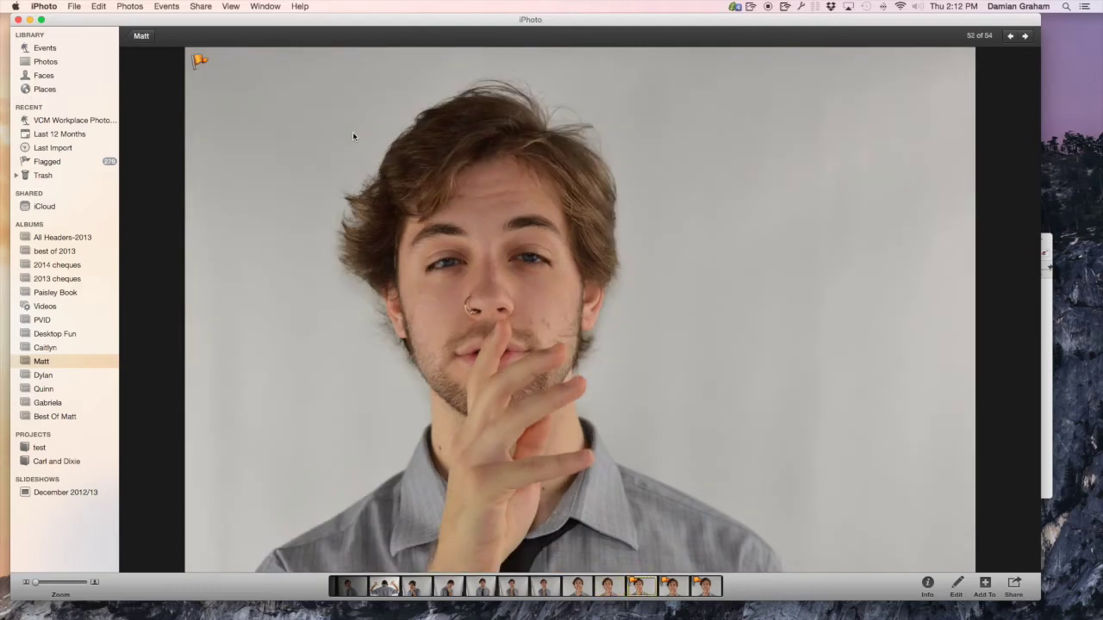
pyautogui.press('Right')
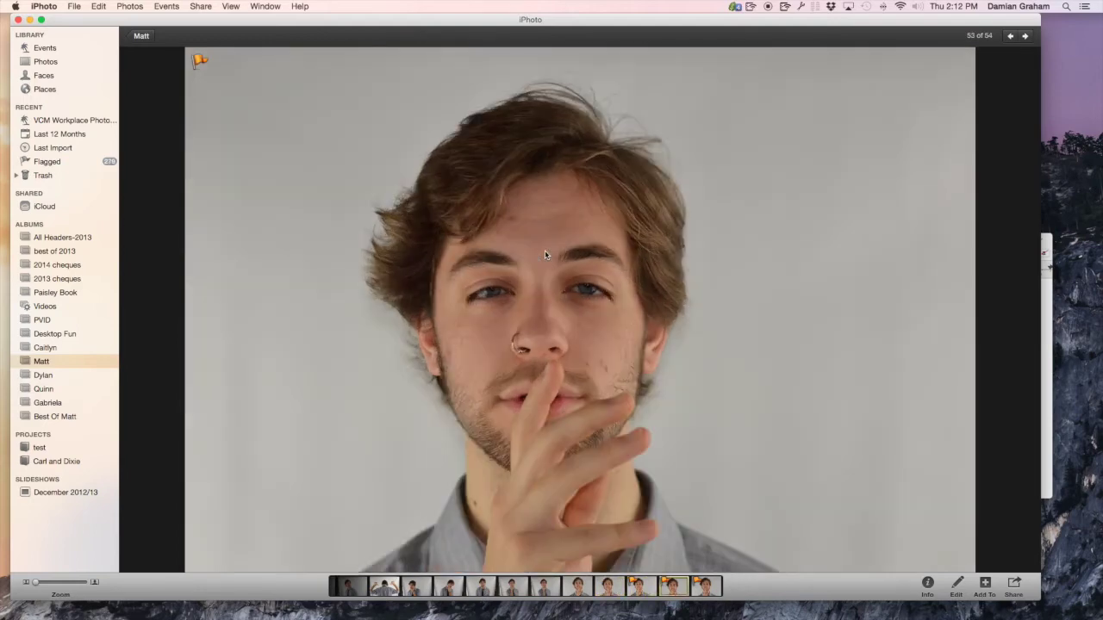
pyautogui.press('Right')
pyautogui.press('Right')
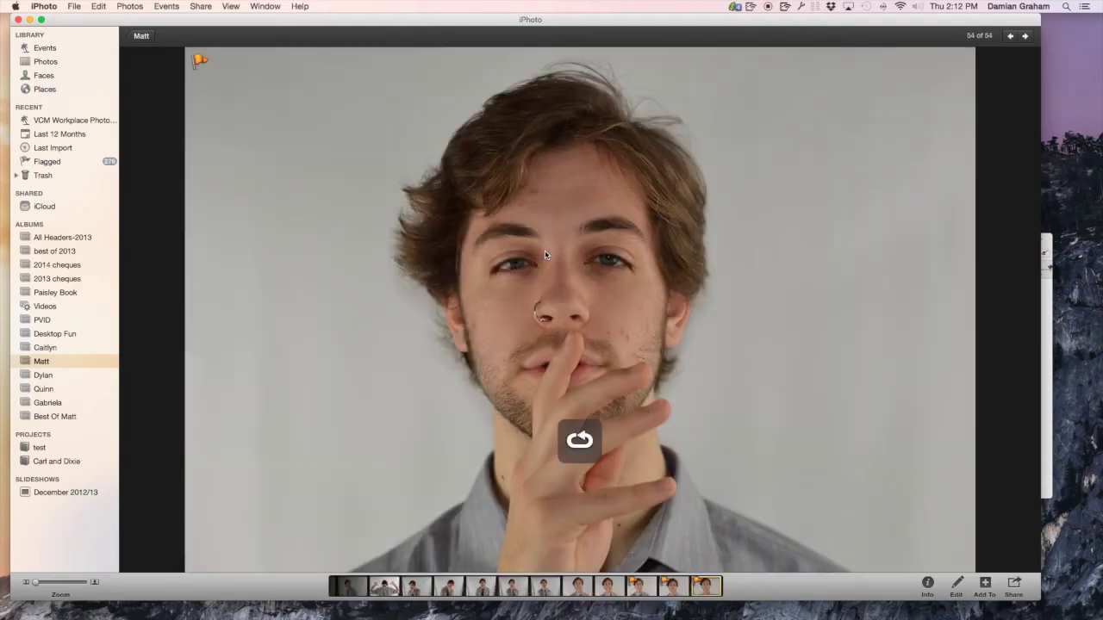
pyautogui.press('Left')
pyautogui.press('Left')
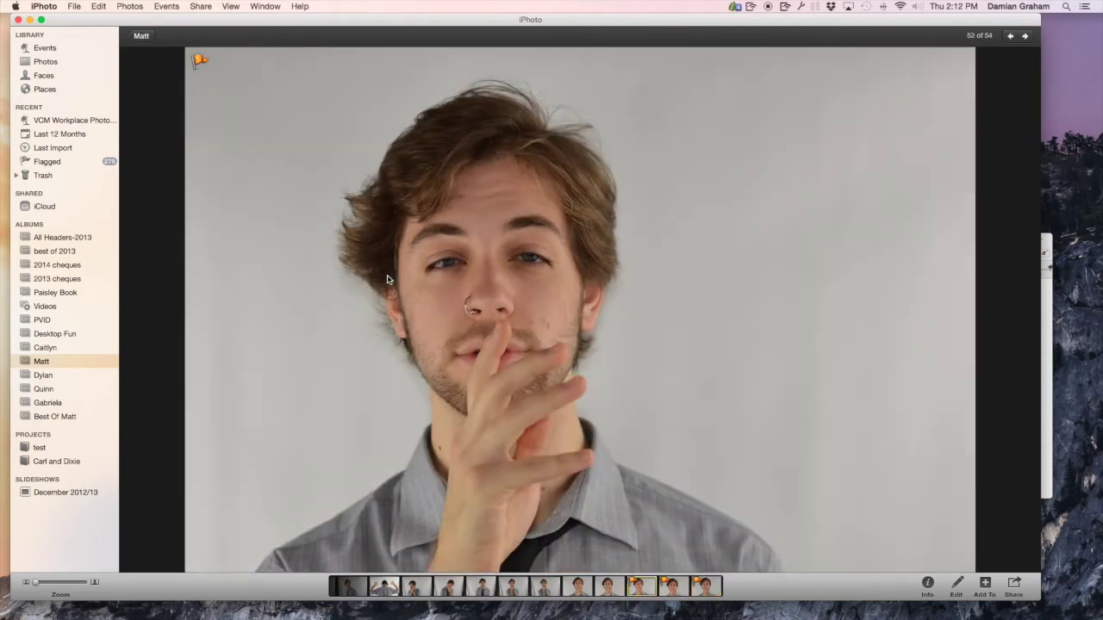
pyautogui.press('Right')
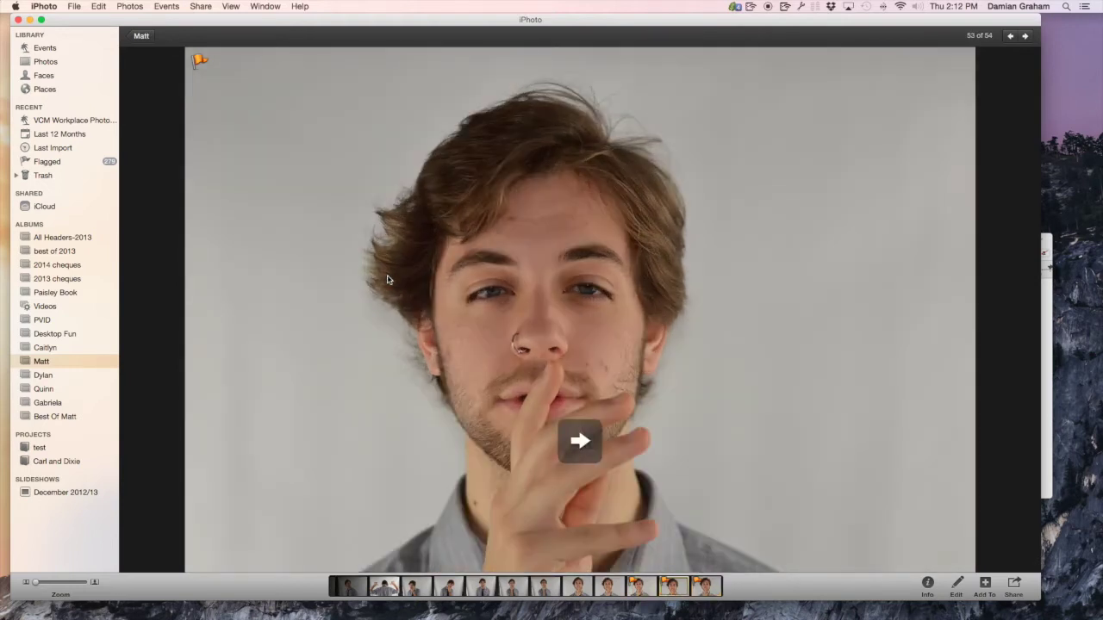
pyautogui.press('Left')
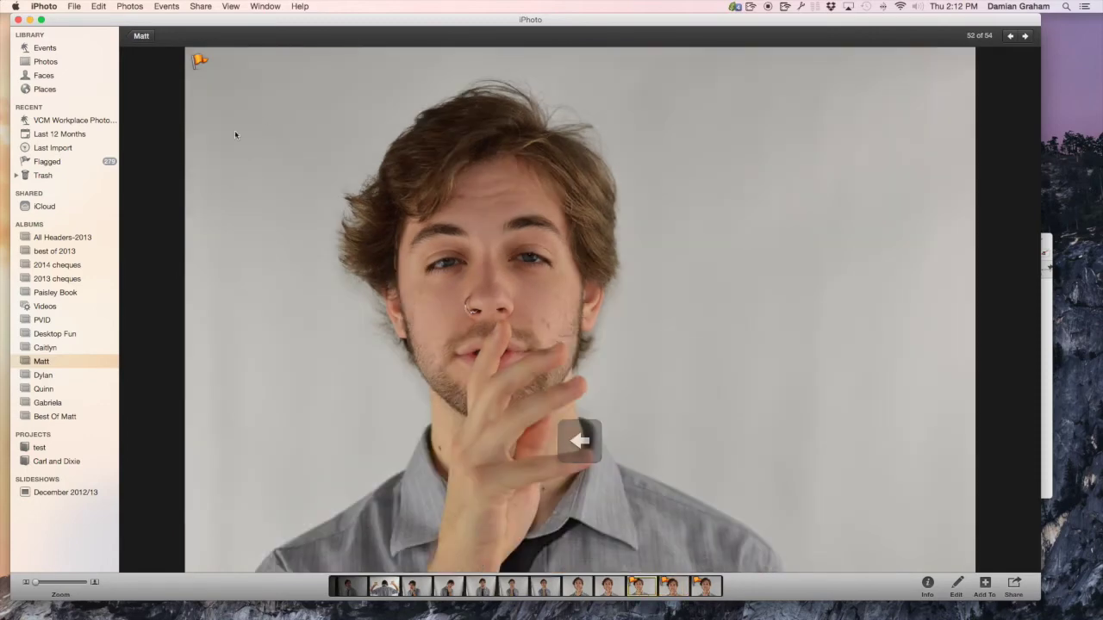
pyautogui.click(199, 60)
# Step: Compare the last two flagged close-ups, remove the flag from photo 54, and return to the album's thumbnail overview
pyautogui.press('Right')
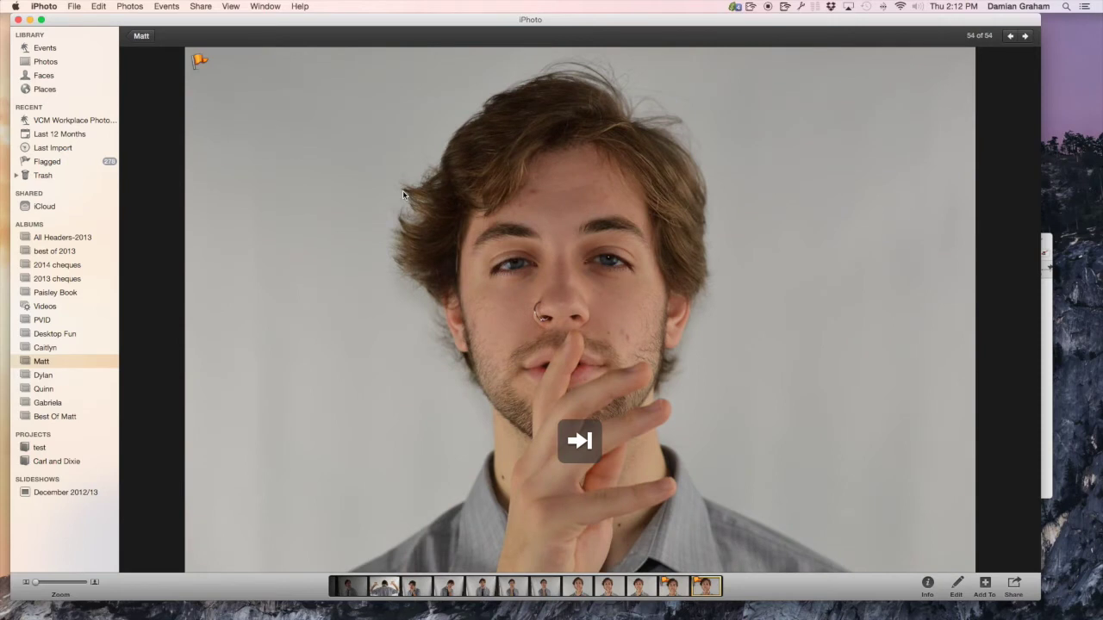
pyautogui.press('Left')
pyautogui.press('Right')
pyautogui.press('Left')
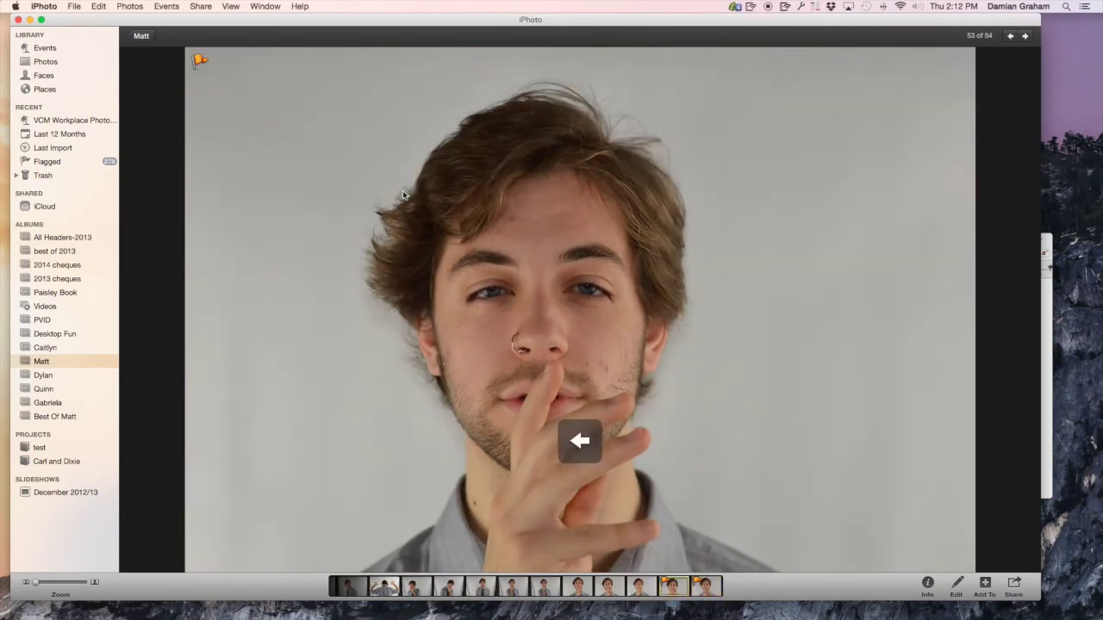
pyautogui.press('Tab')
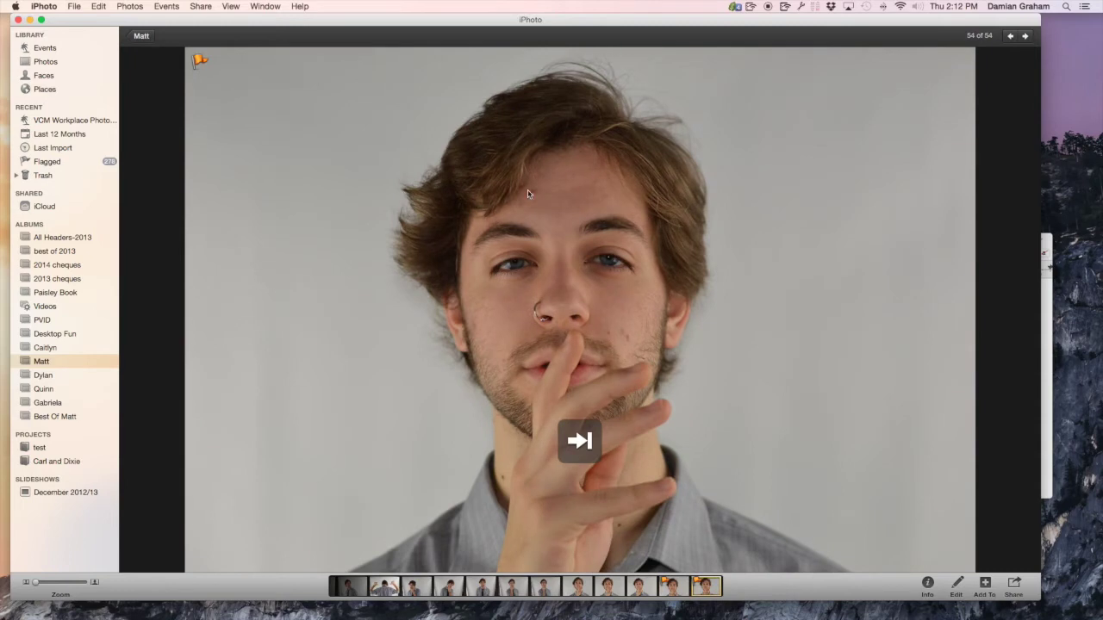
pyautogui.press('Left')
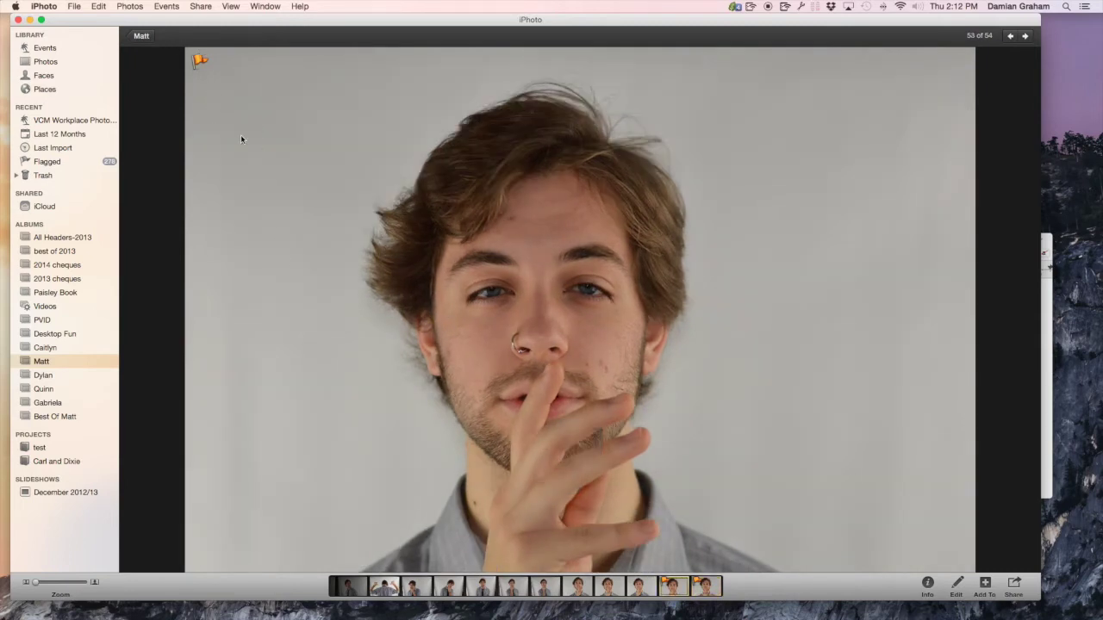
pyautogui.press('Tab')
pyautogui.press('Left')
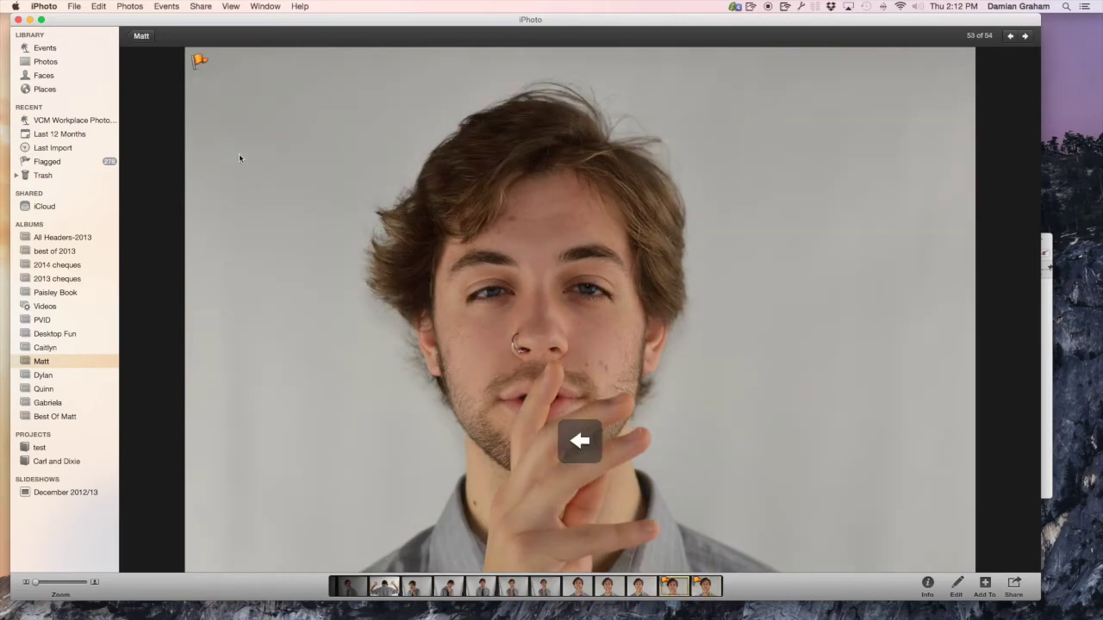
pyautogui.press('Tab')
pyautogui.click(199, 61)
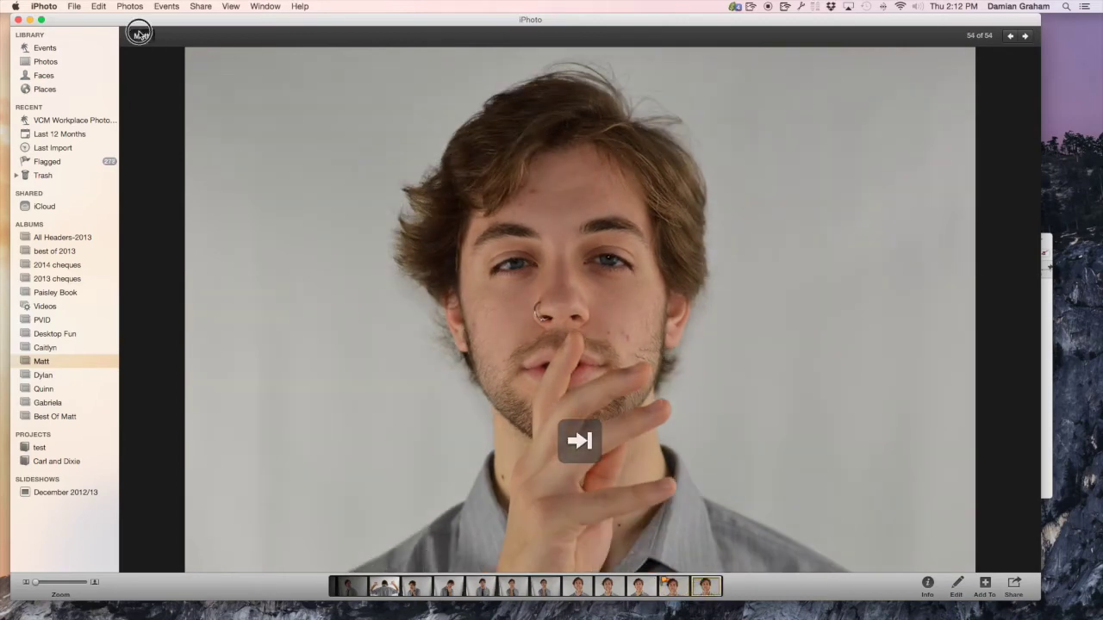
pyautogui.click(142, 36)
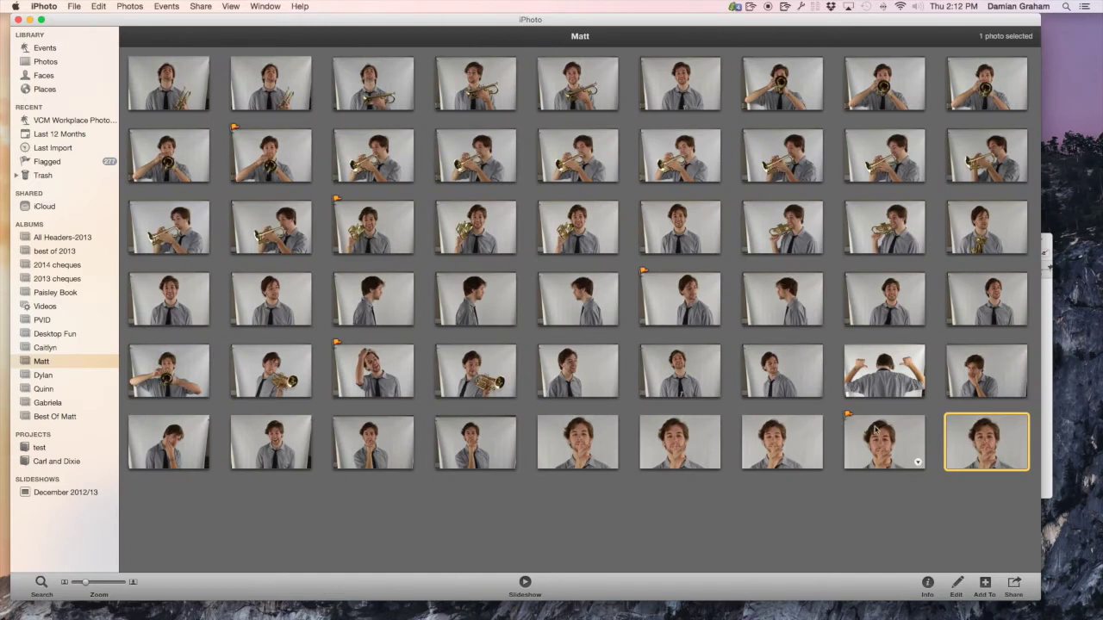
# Step: Select the five flagged photos in the album, add them to the best-of album, and open that album
pyautogui.click(870, 455)
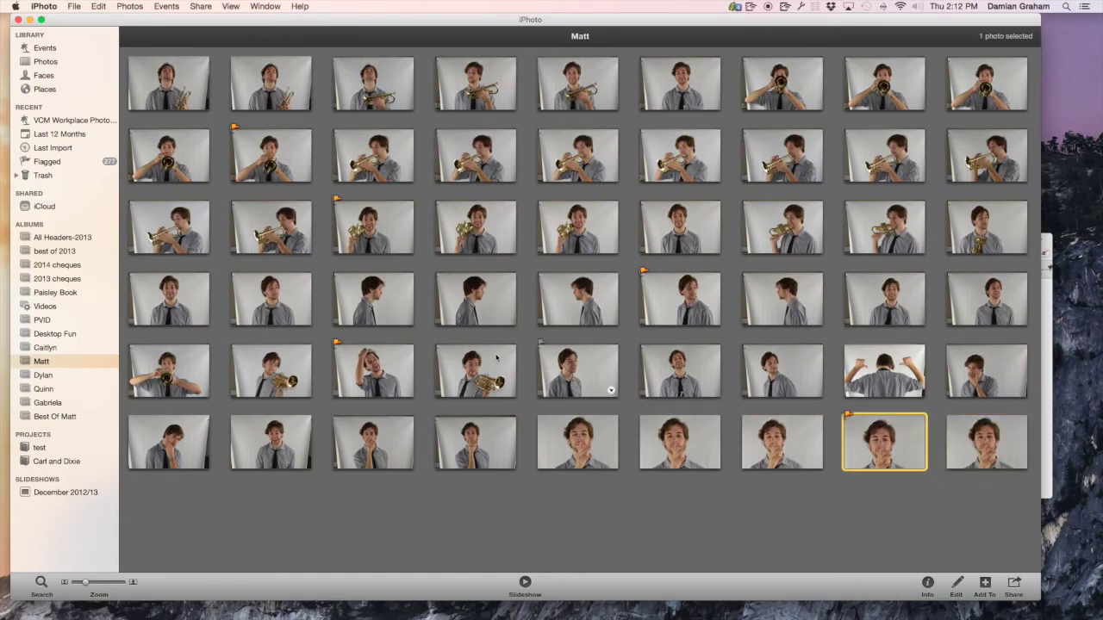
pyautogui.moveTo(655, 340)
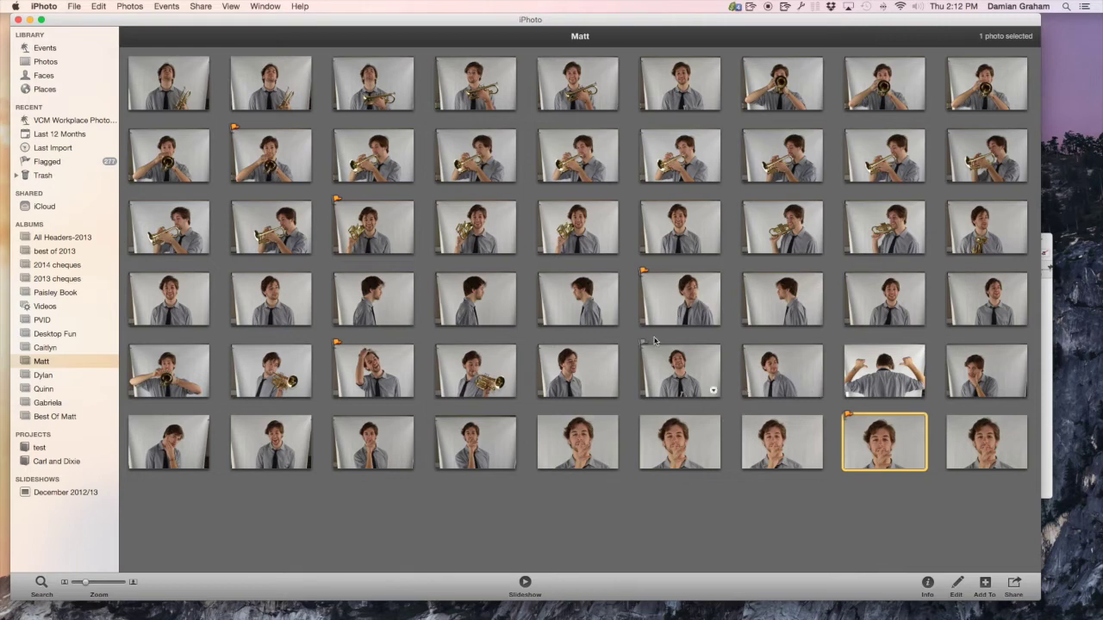
pyautogui.keyDown('super'); pyautogui.click(370, 374); pyautogui.keyUp('super')
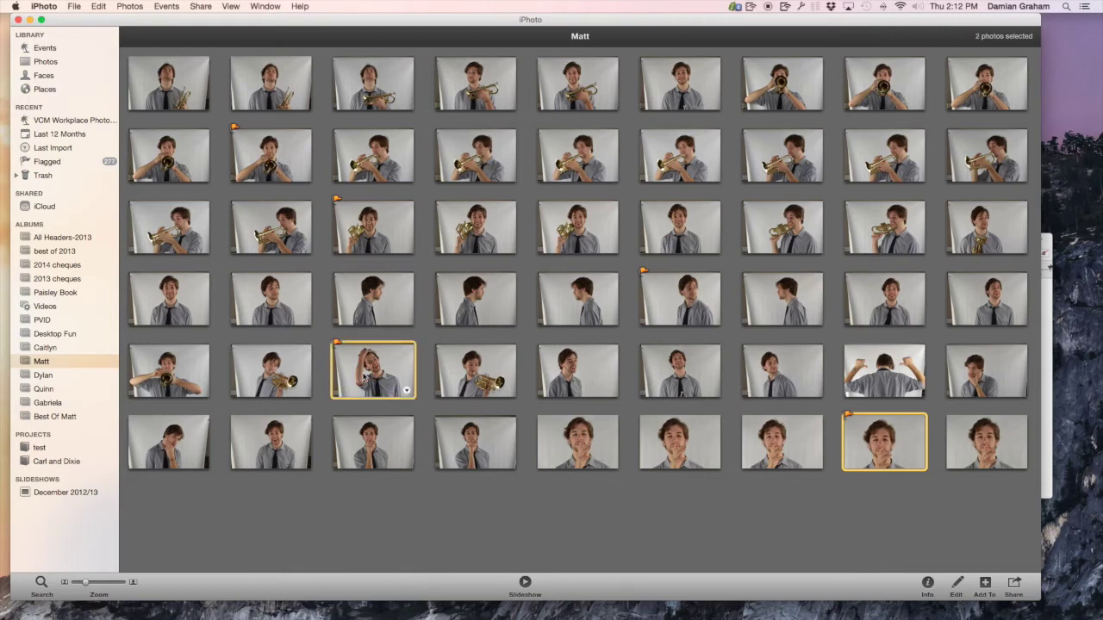
pyautogui.keyDown('super'); pyautogui.click(665, 309); pyautogui.keyUp('super')
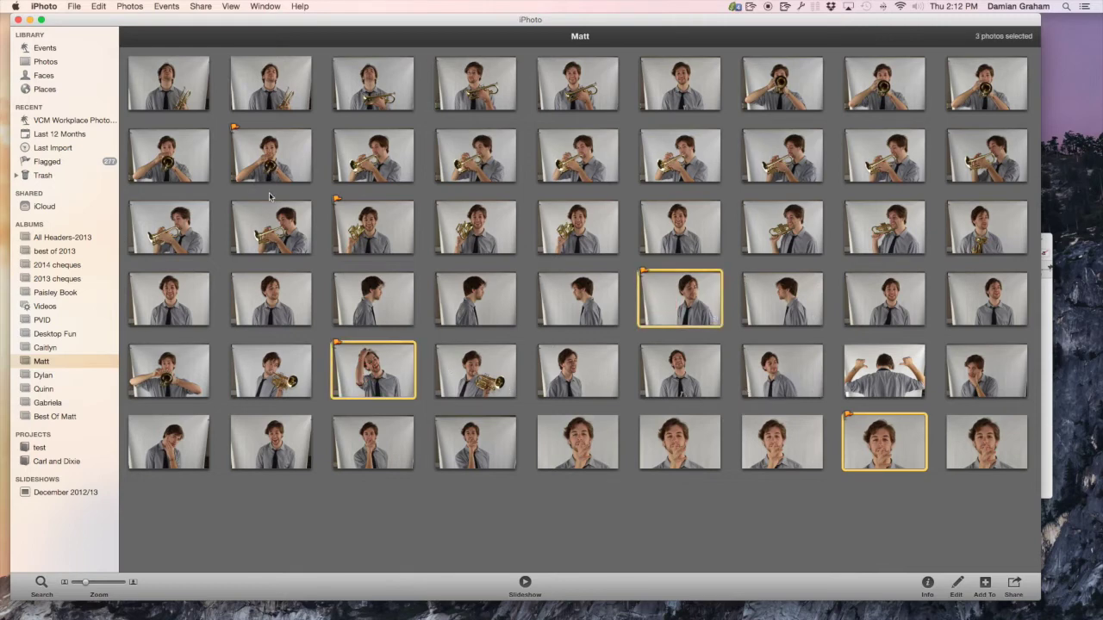
pyautogui.keyDown('super'); pyautogui.click(373, 219); pyautogui.keyUp('super')
pyautogui.keyDown('super'); pyautogui.click(254, 153); pyautogui.keyUp('super')
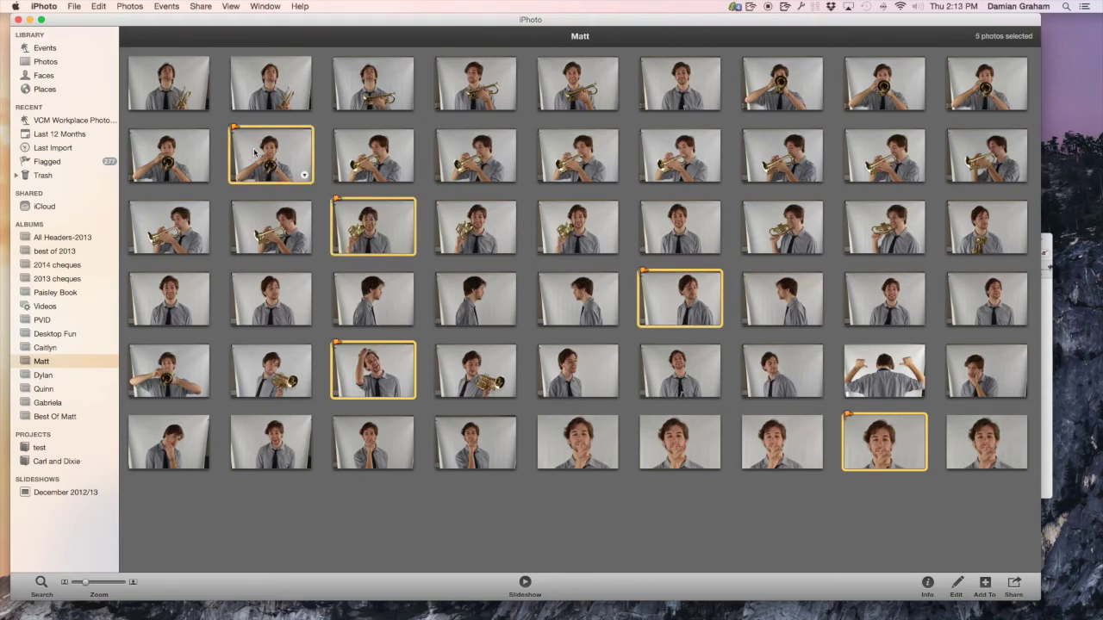
pyautogui.moveTo(254, 153); pyautogui.dragTo(73, 418)
pyautogui.click(72, 418)
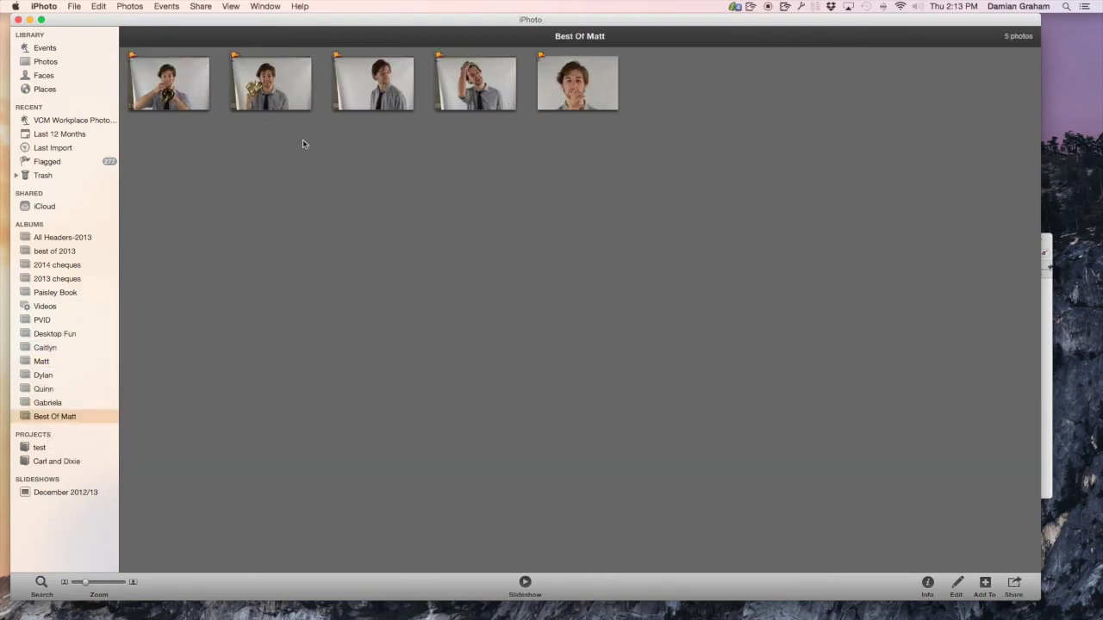
# Step: Review all five best-of photos one by one in the large view and return to the thumbnail overview
pyautogui.doubleClick(192, 79)
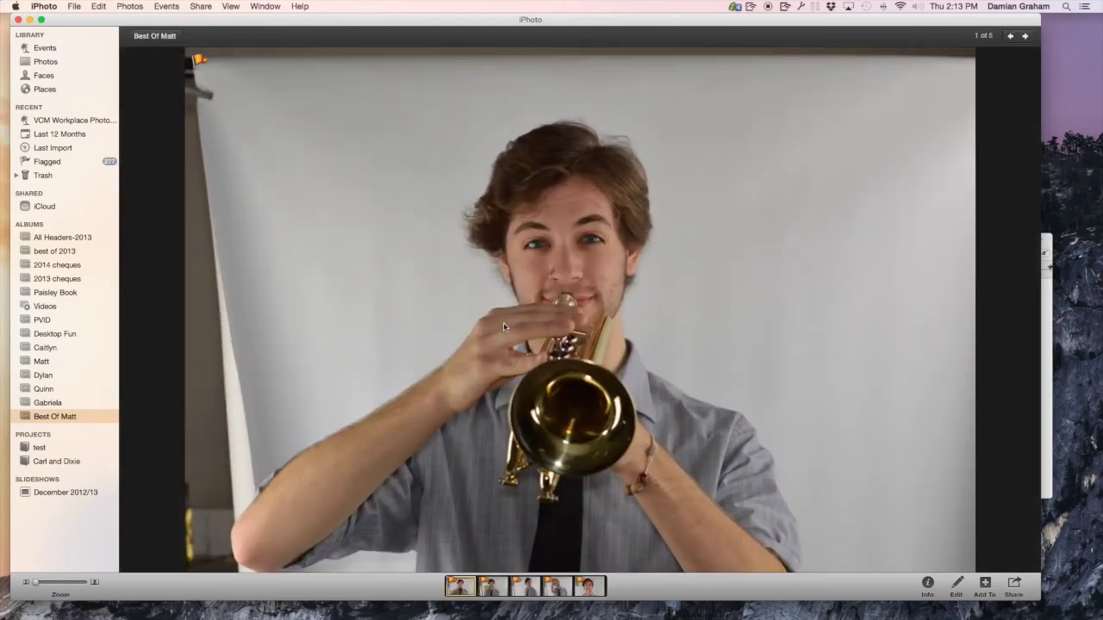
pyautogui.press('Right')
pyautogui.press('Left')
pyautogui.press('Right')
pyautogui.press('Right')
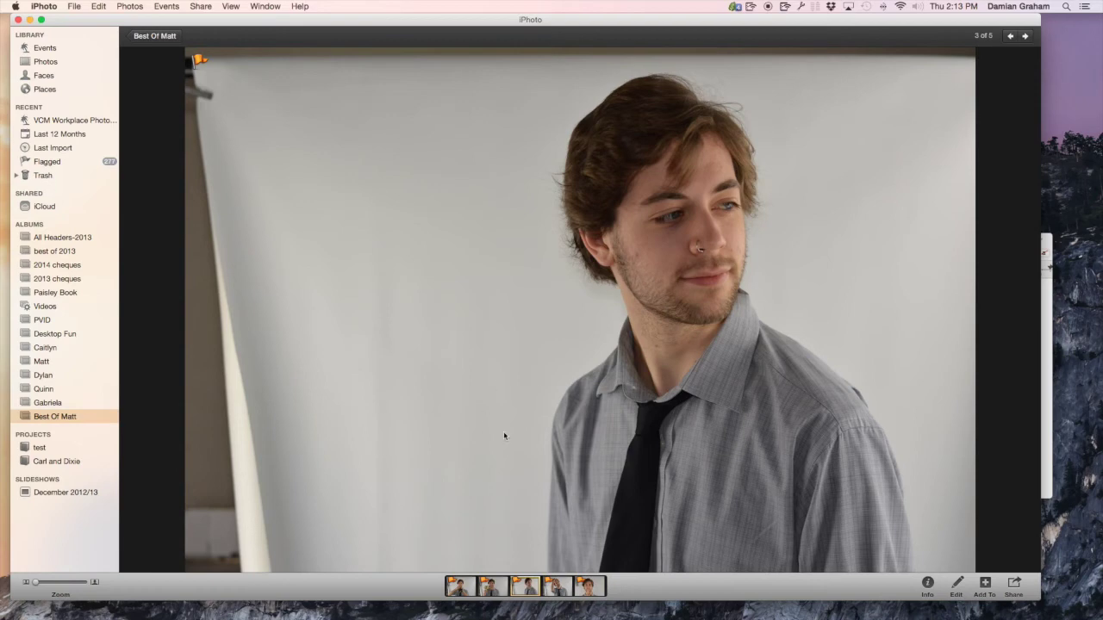
pyautogui.press('Right')
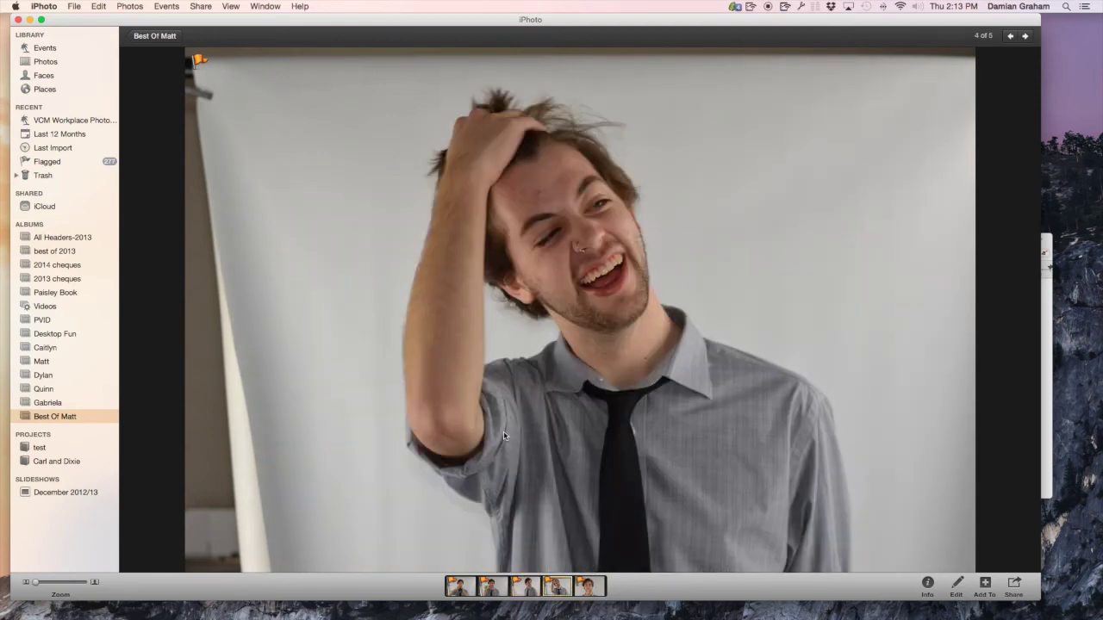
pyautogui.press('Right')
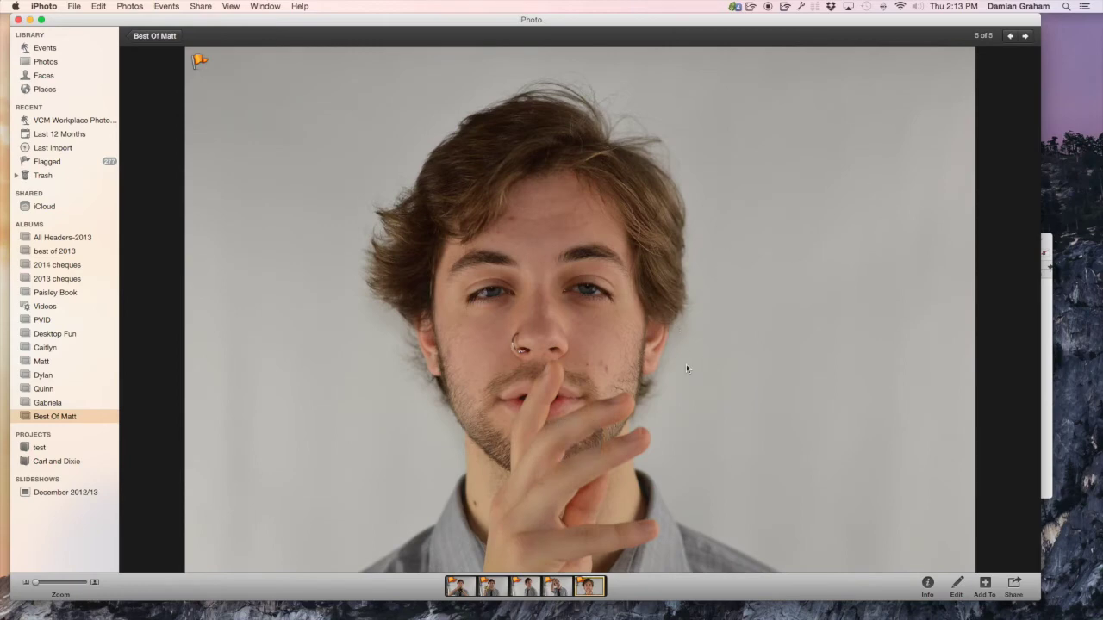
pyautogui.press('Right')
pyautogui.press('Left')
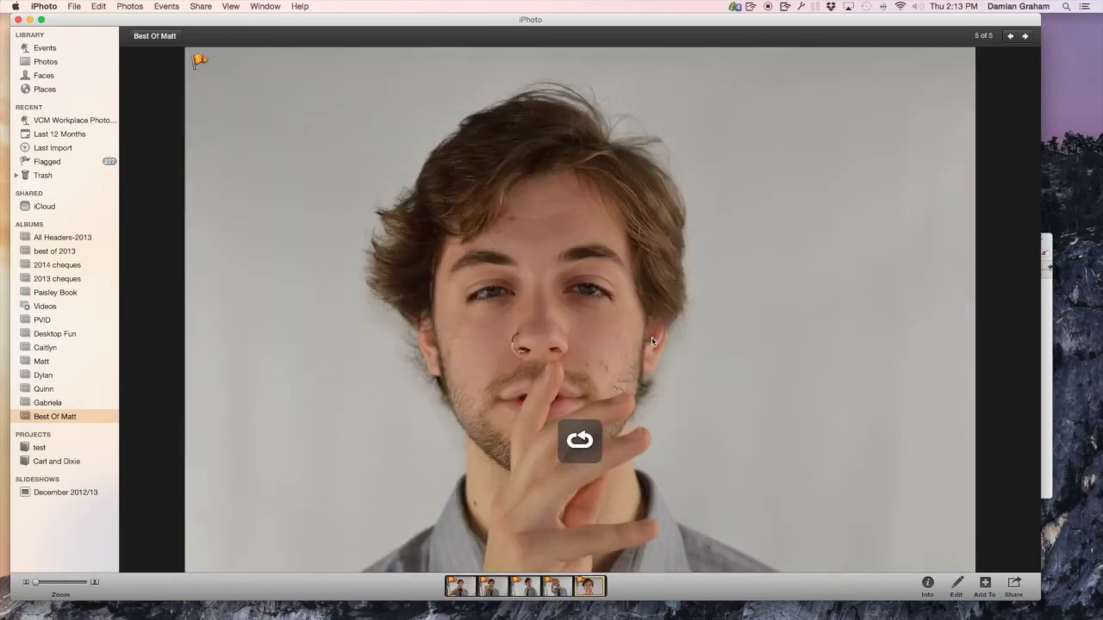
pyautogui.click(152, 37)
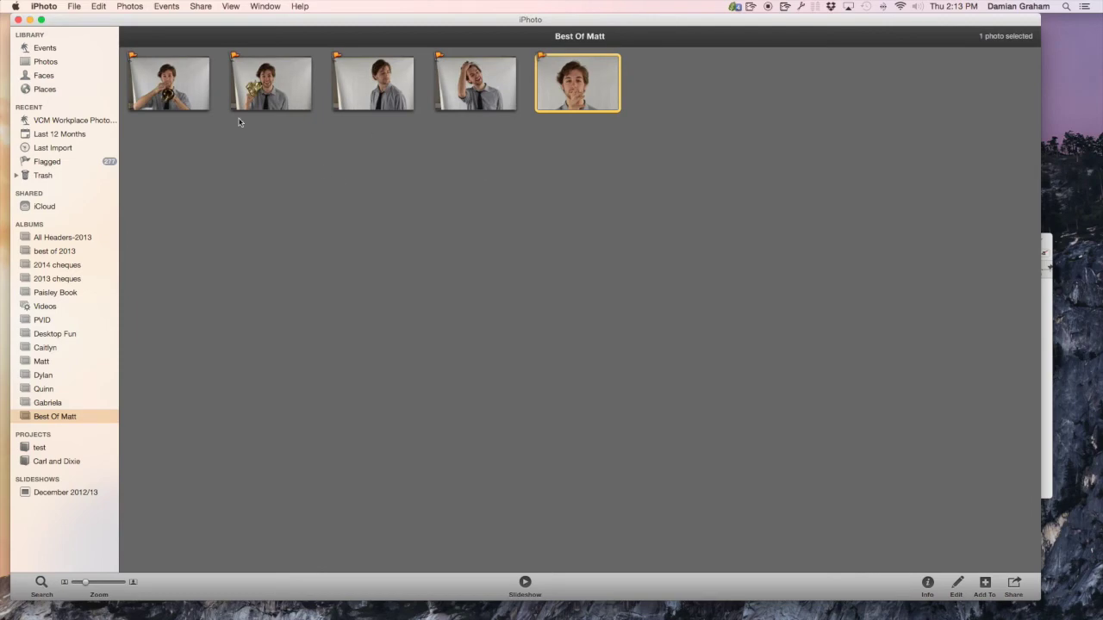
# Step: Move the iPhoto window aside to reveal the desktop and open the Feb/2015 promo photos folder in Finder
pyautogui.moveTo(83, 25); pyautogui.dragTo(489, 25)
pyautogui.doubleClick(298, 92)
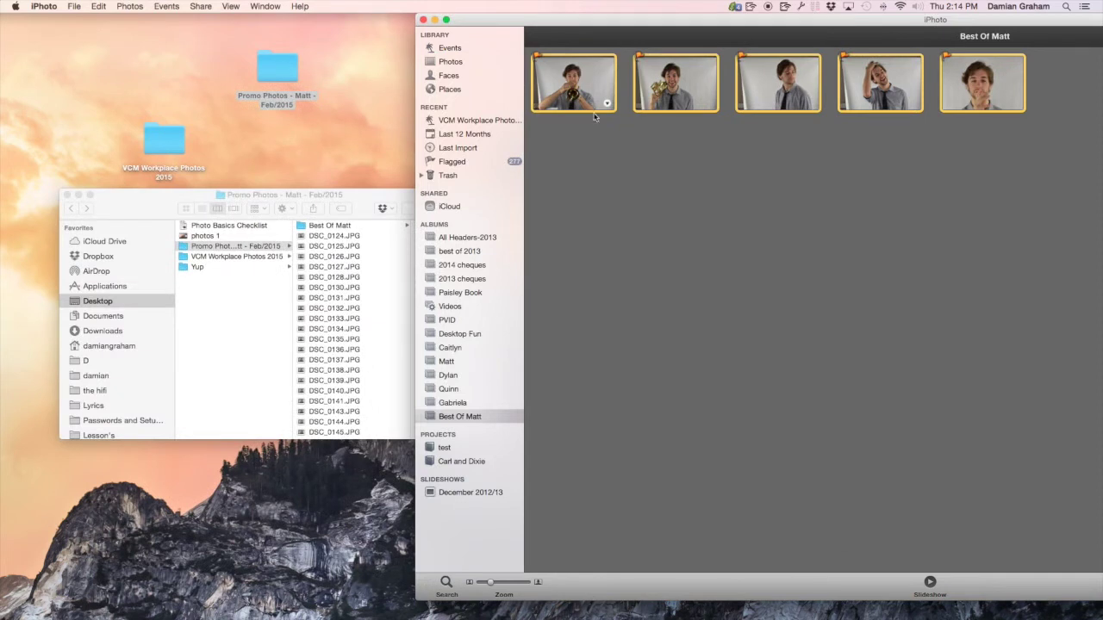
pyautogui.click(608, 194)
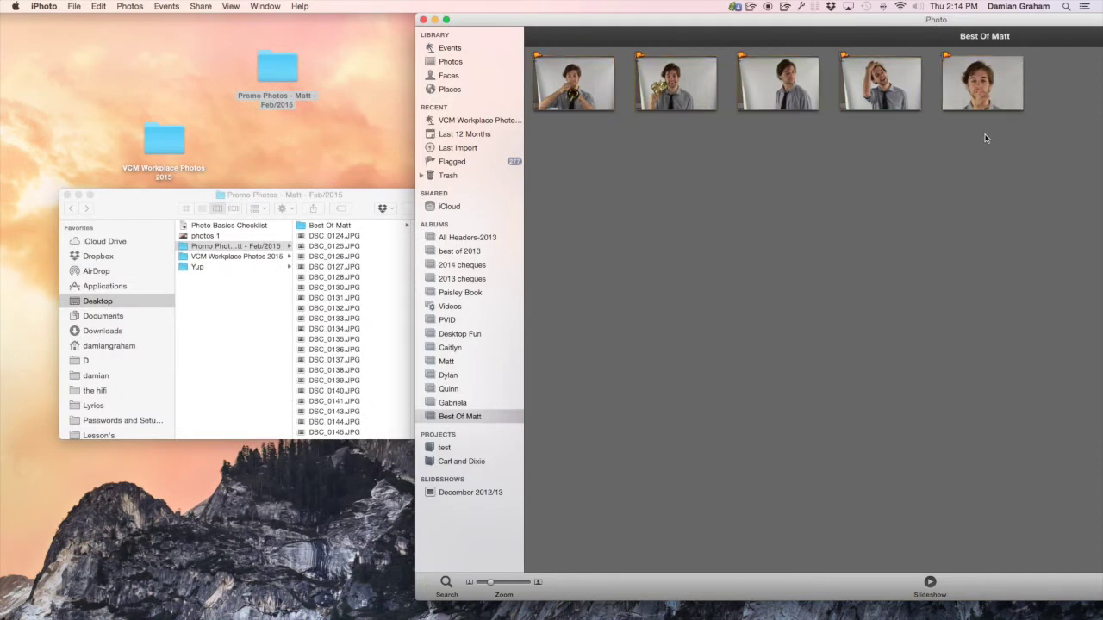
# Step: Select all five photos in the best-of album and copy them into the best-of subfolder of the promo photos folder
pyautogui.moveTo(985, 135); pyautogui.dragTo(272, 80)
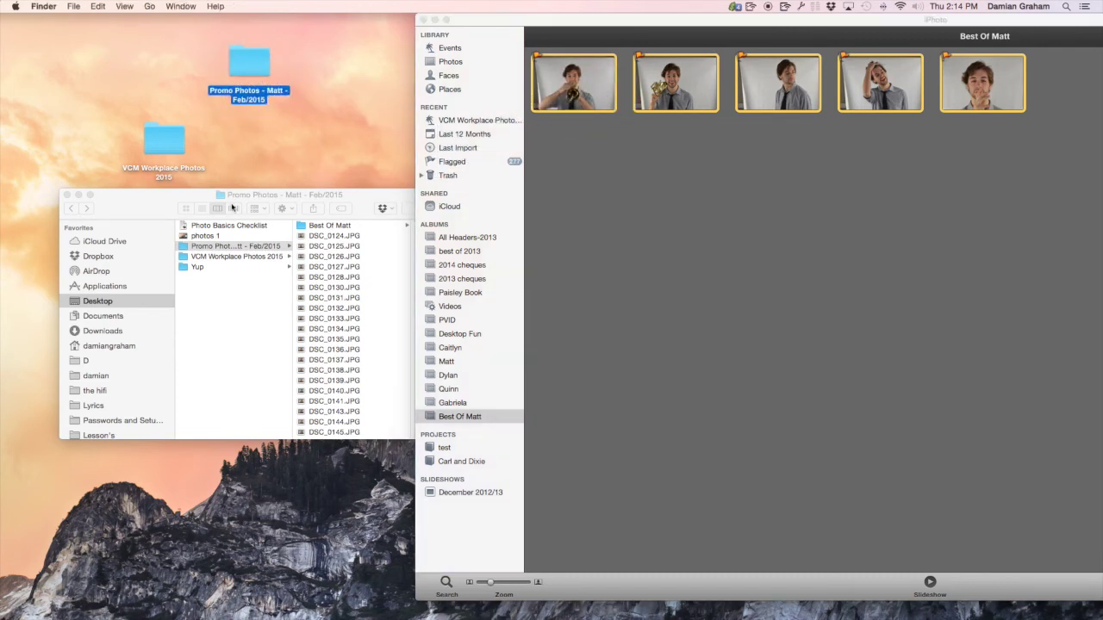
pyautogui.click(319, 228)
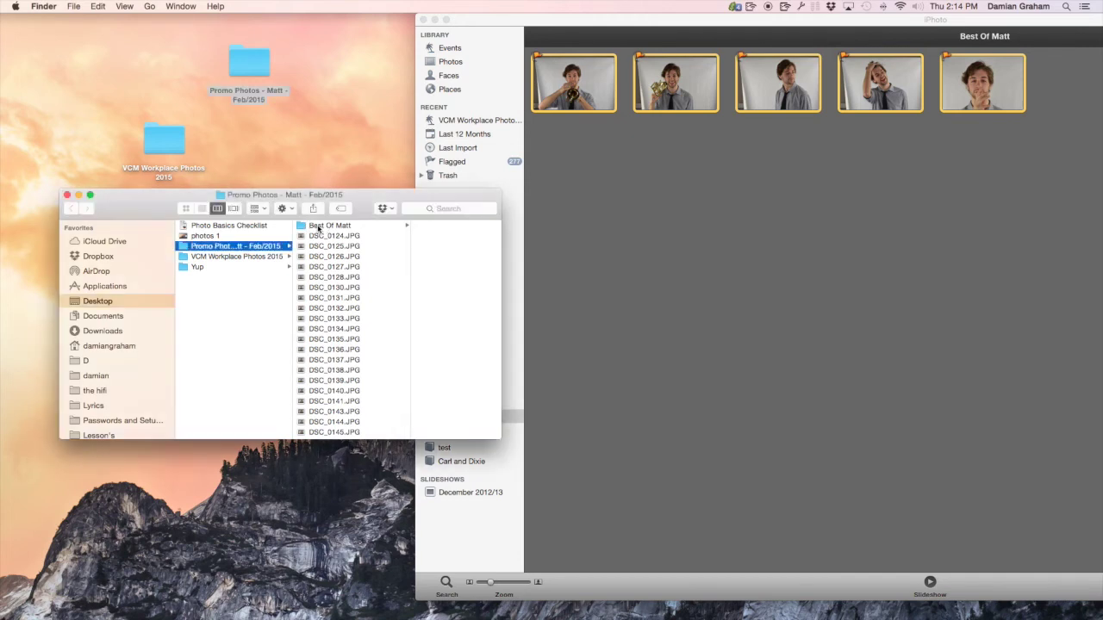
pyautogui.click(567, 87)
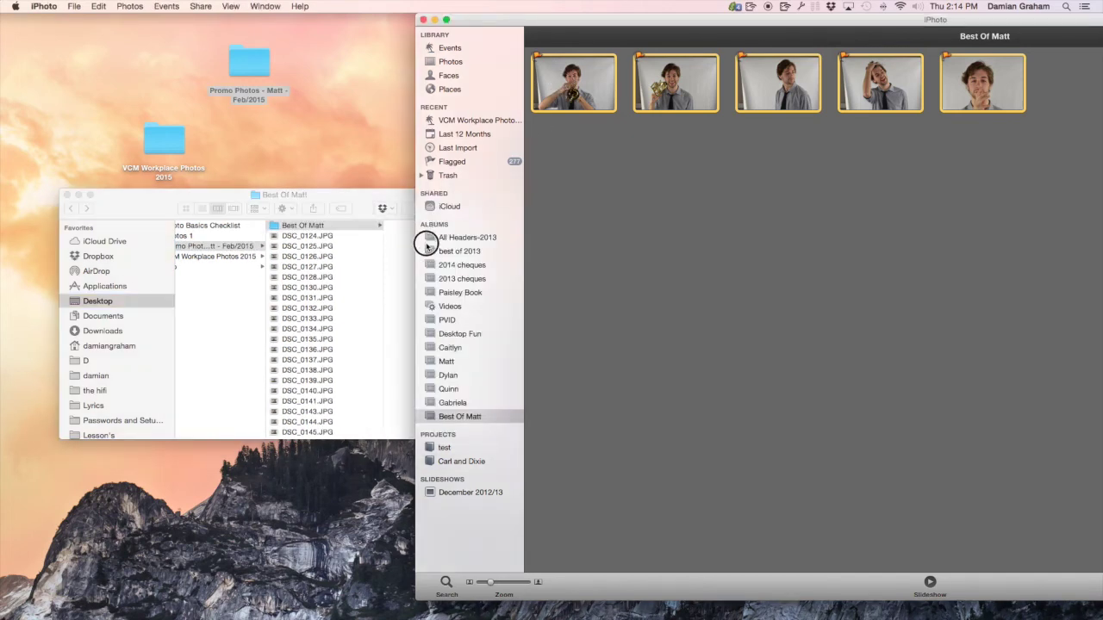
pyautogui.moveTo(571, 66); pyautogui.dragTo(403, 242)
# Step: Minimise iPhoto and open the five copied photos, DSC_0135.JPG to DSC_0179.JPG, together in Preview
pyautogui.moveTo(368, 203); pyautogui.dragTo(347, 109)
pyautogui.click(493, 23)
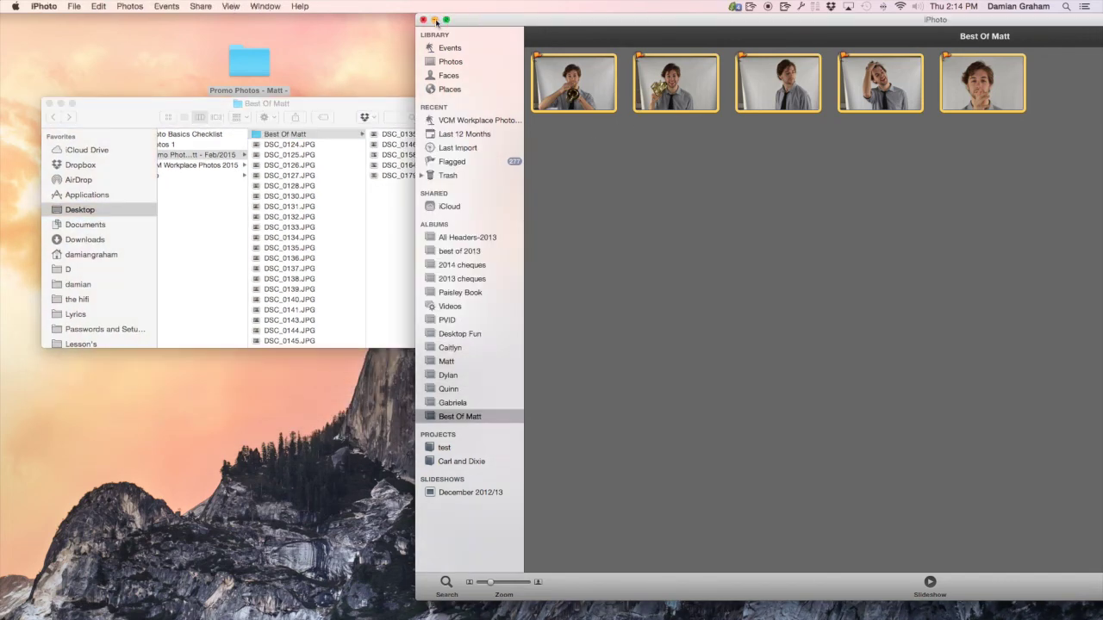
pyautogui.click(435, 19)
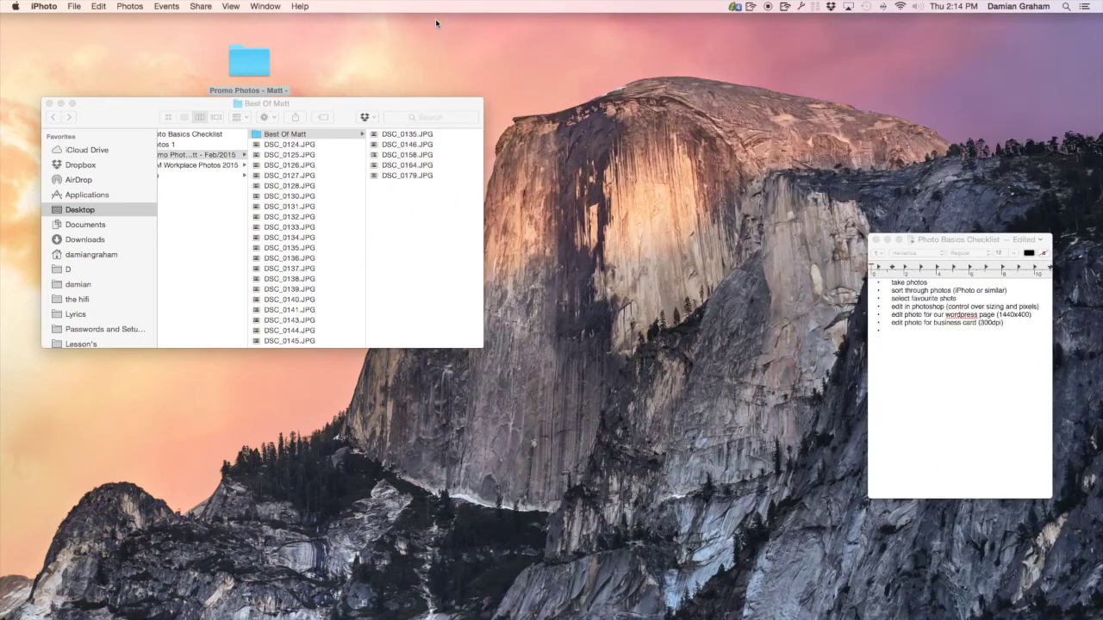
pyautogui.click(410, 176)
pyautogui.keyDown('shift'); pyautogui.click(313, 136); pyautogui.keyUp('shift')
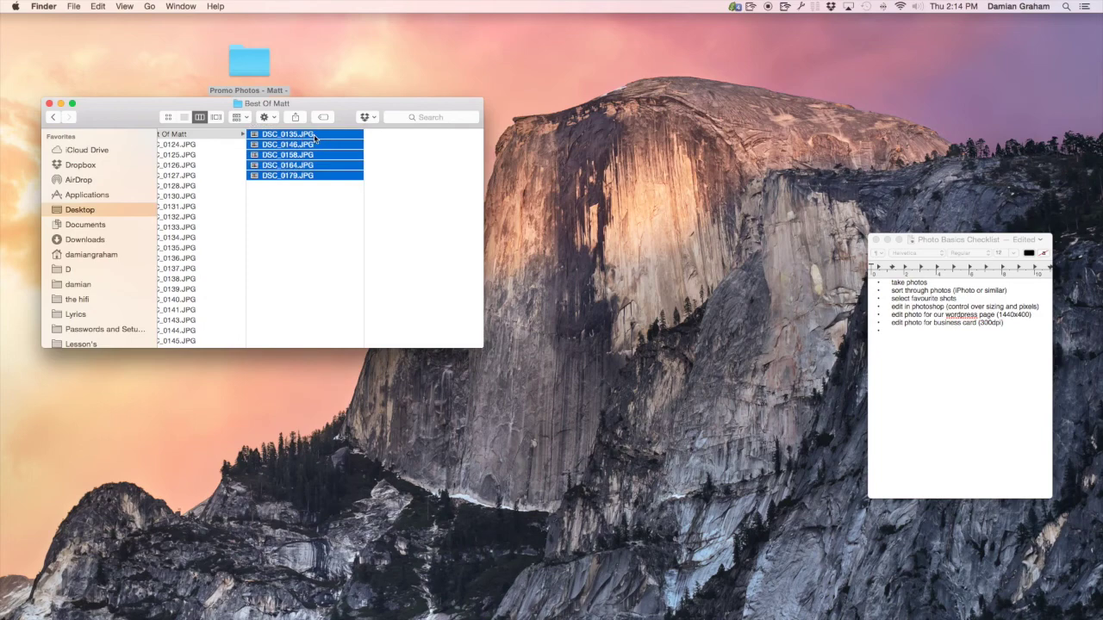
pyautogui.doubleClick(313, 135)
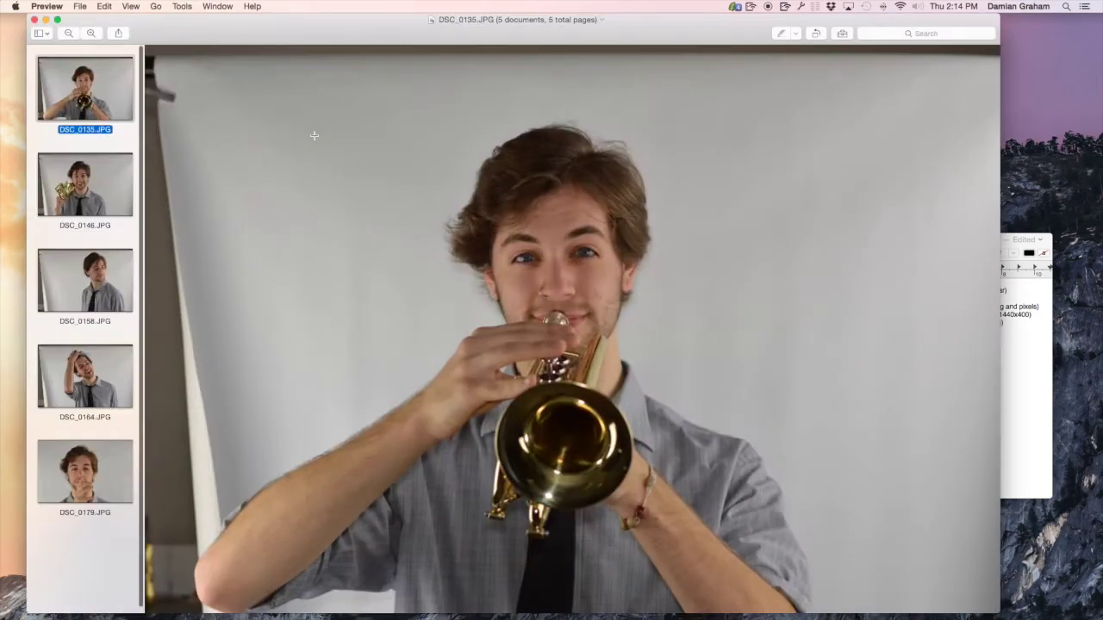
# Step: View DSC_0146.JPG and DSC_0158.JPG in Preview and look over the available sidebar view options
pyautogui.click(83, 204)
pyautogui.click(92, 260)
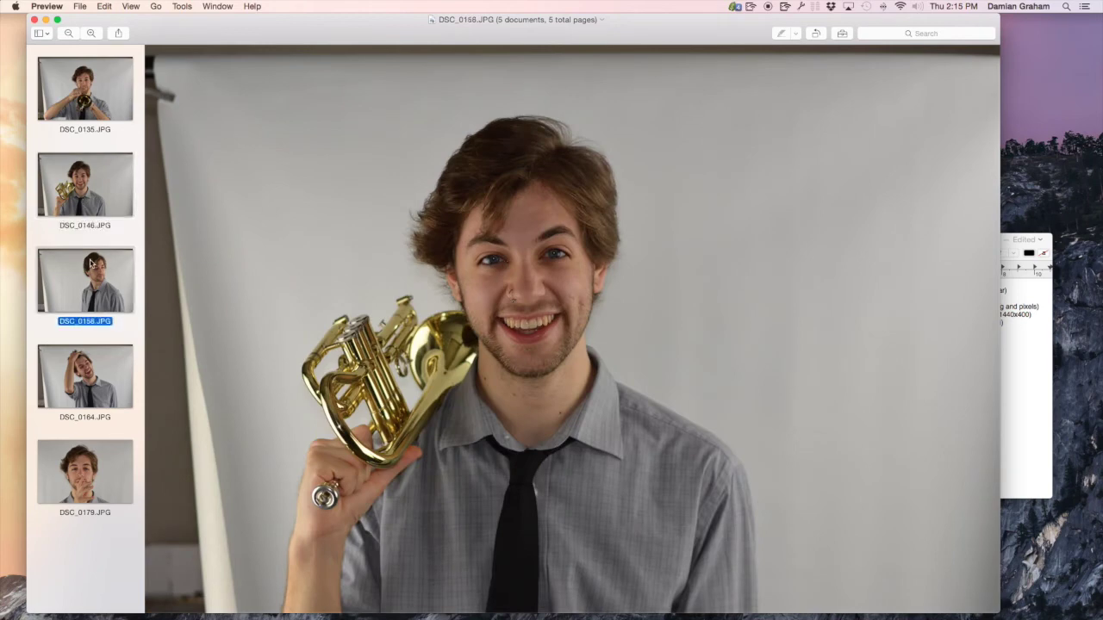
pyautogui.click(99, 187)
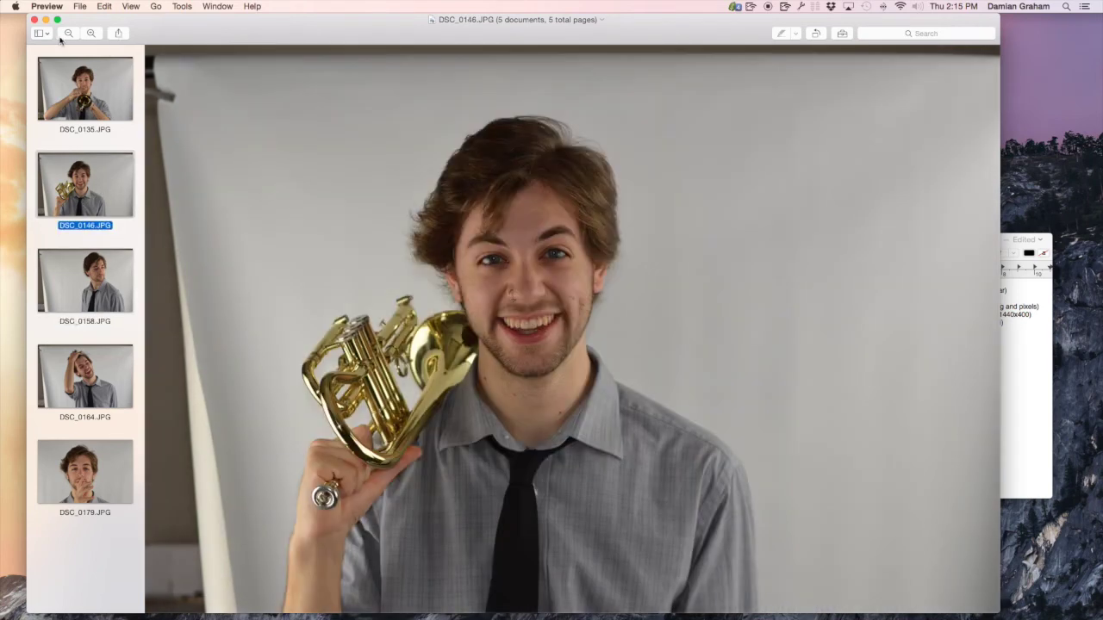
pyautogui.click(40, 34)
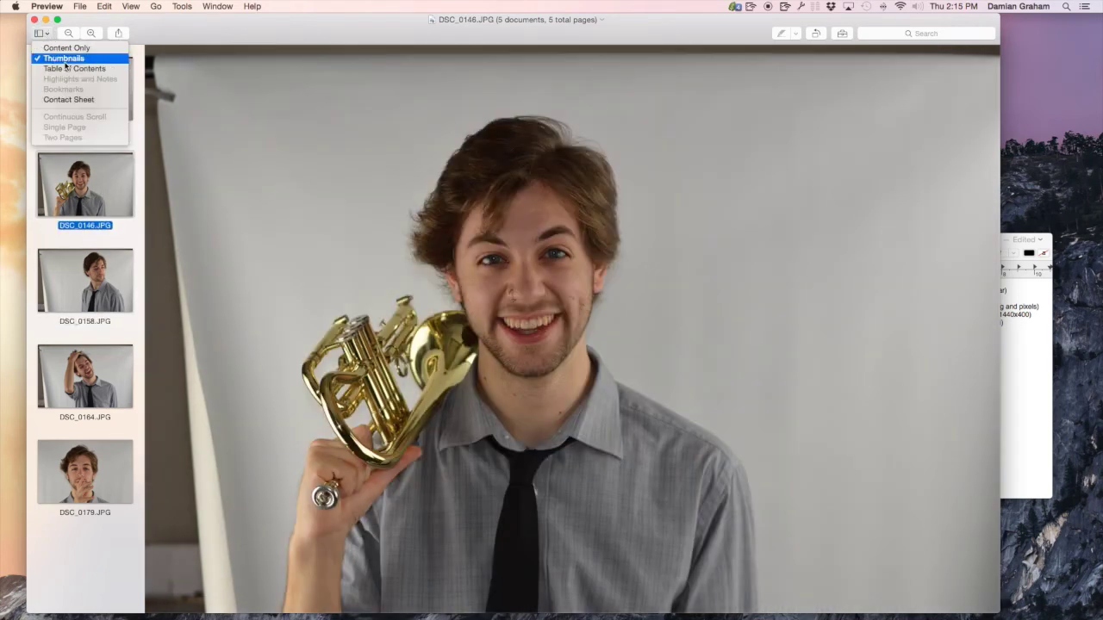
pyautogui.click(132, 148)
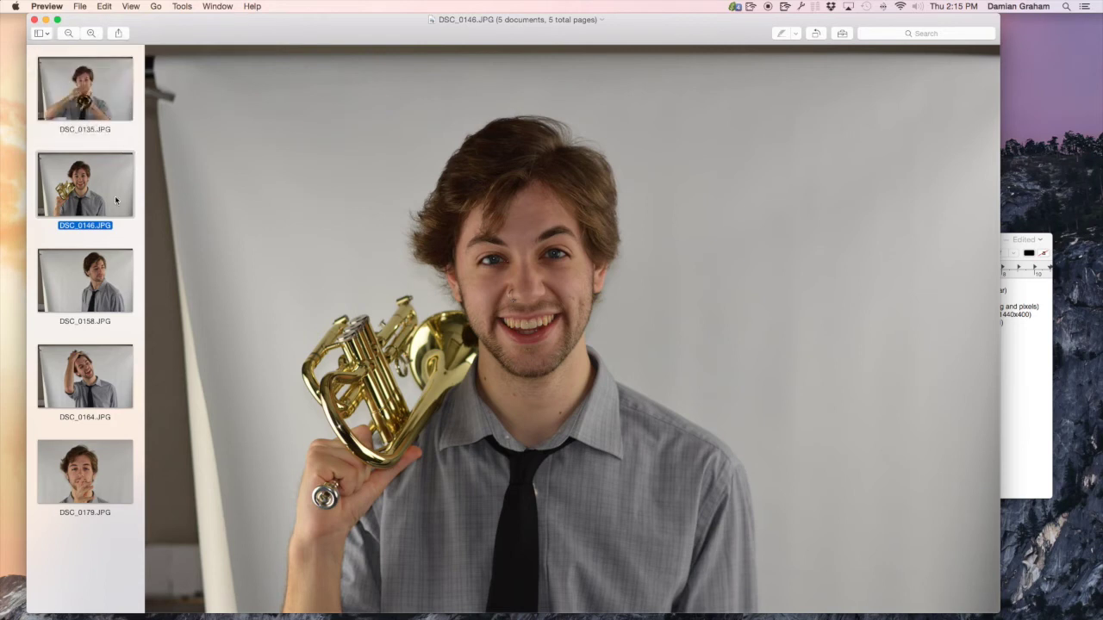
# Step: Remove DSC_0158.JPG from the open Preview set and view DSC_0179.JPG and DSC_0146.JPG
pyautogui.click(110, 312)
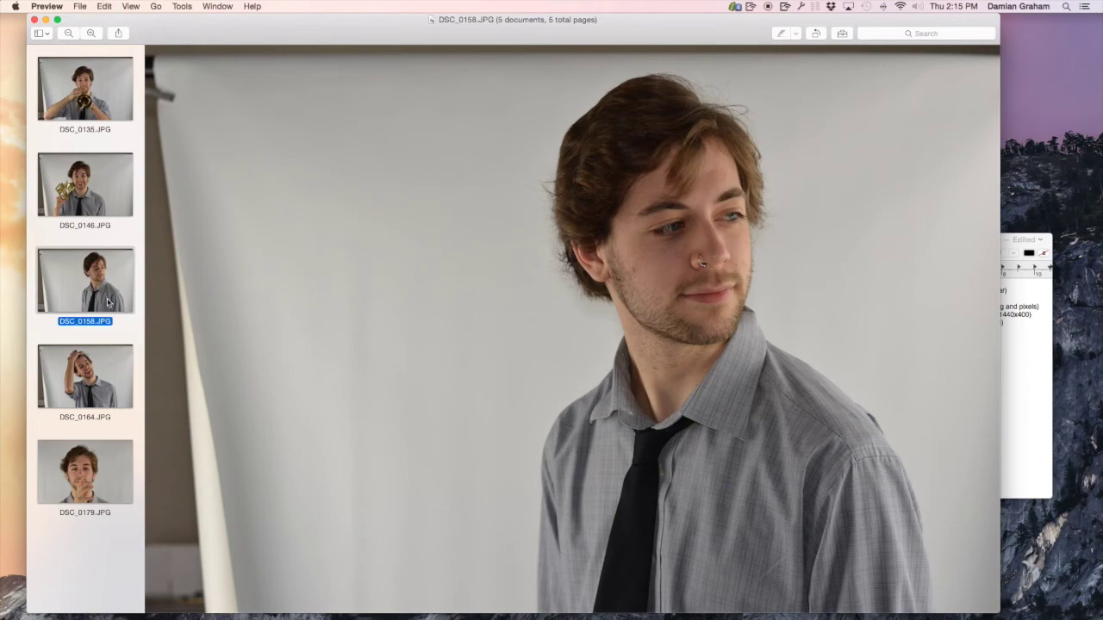
pyautogui.press('Delete')
pyautogui.click(109, 384)
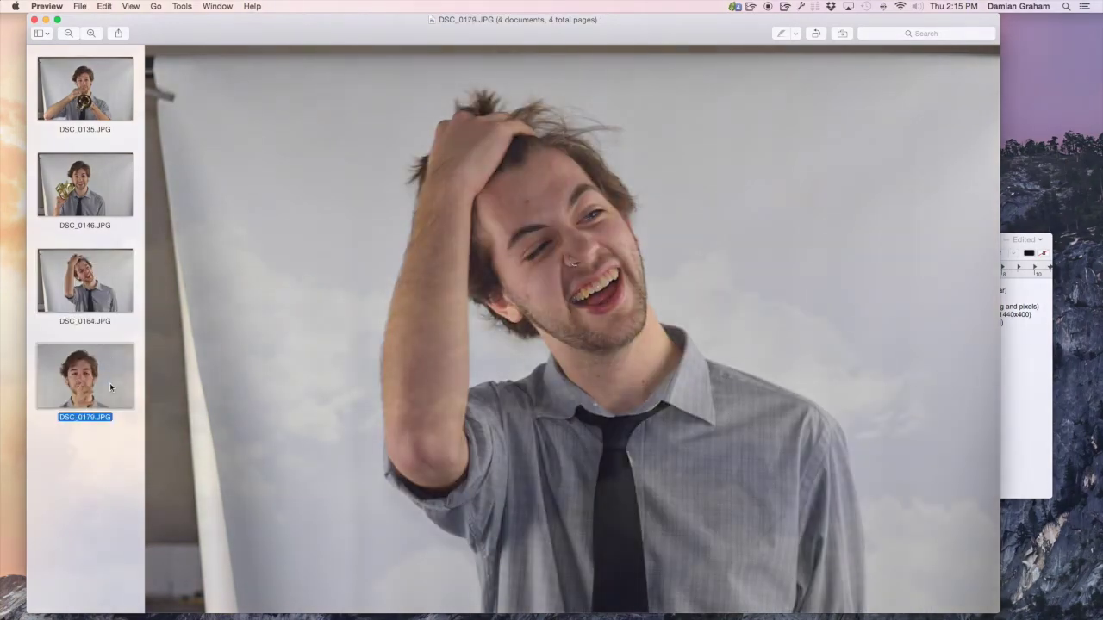
pyautogui.click(104, 188)
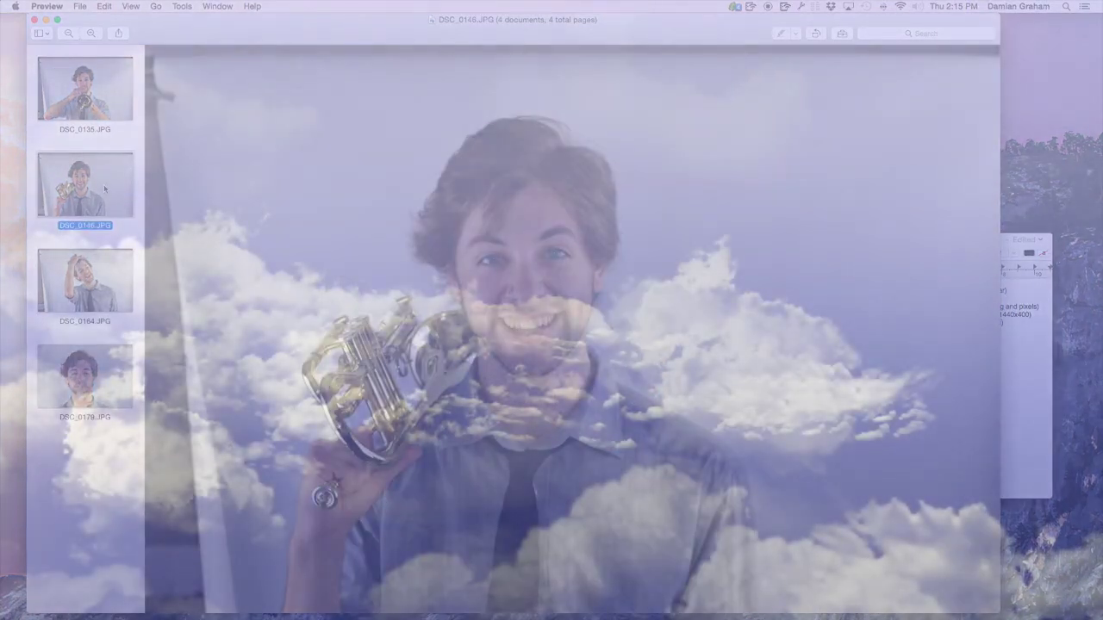